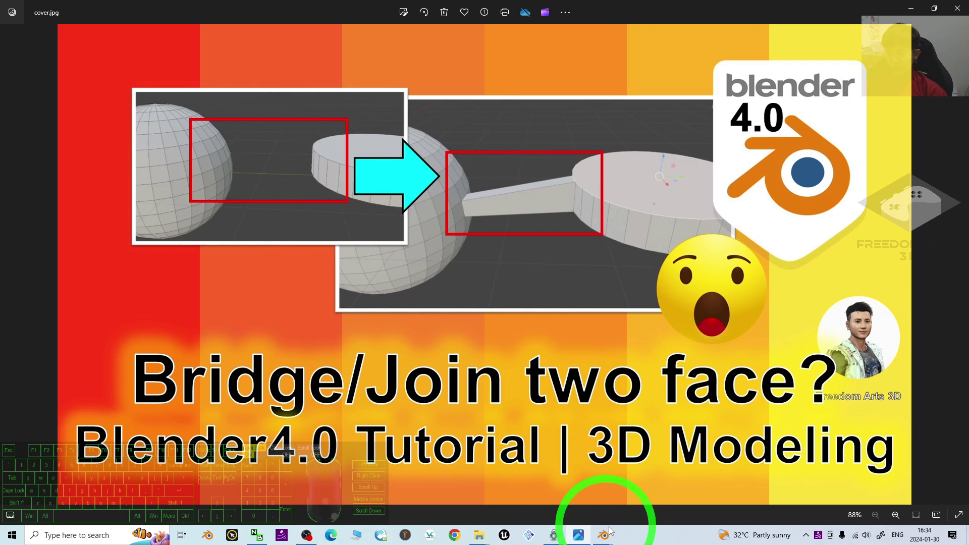
Step: Switch to the Blender window with the sample (not yet) file and examine the separate sphere and cylinder
mouse_move(609, 531)
left_click(600, 457)
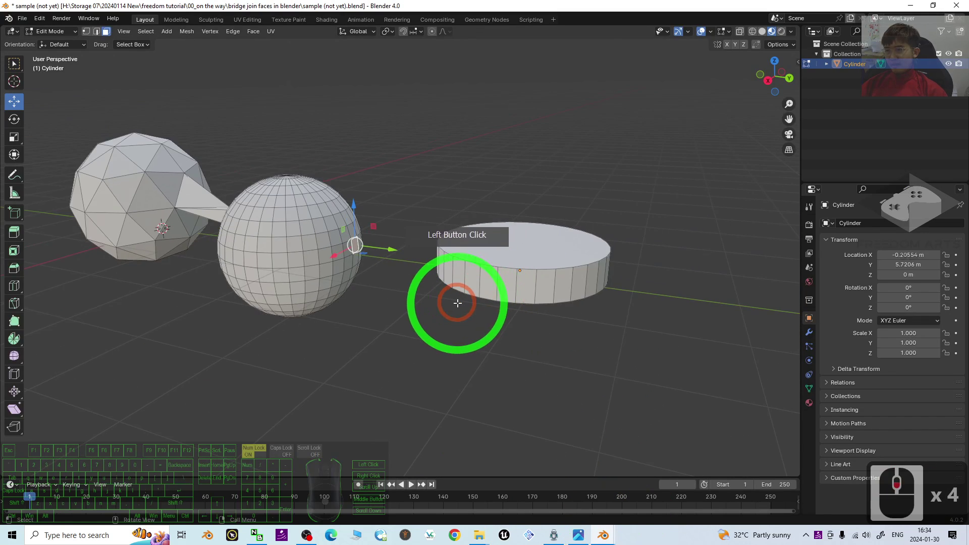
scroll(394, 338, "up", 3)
scroll(406, 356, "down", 1)
middle_click_drag(420, 370, 461, 376)
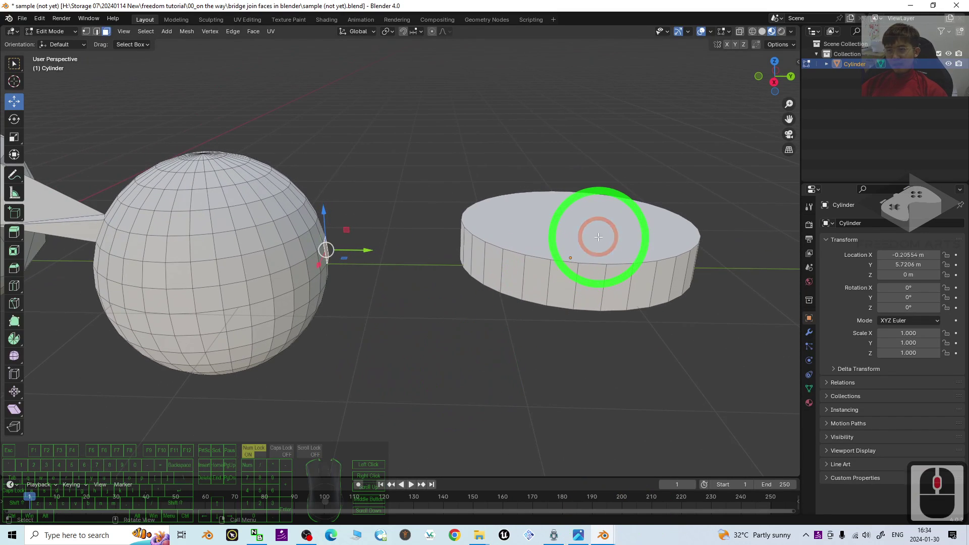
Step: Select a side face of the cylinder together with the sphere face that points towards it
left_click(511, 313)
left_click(502, 195)
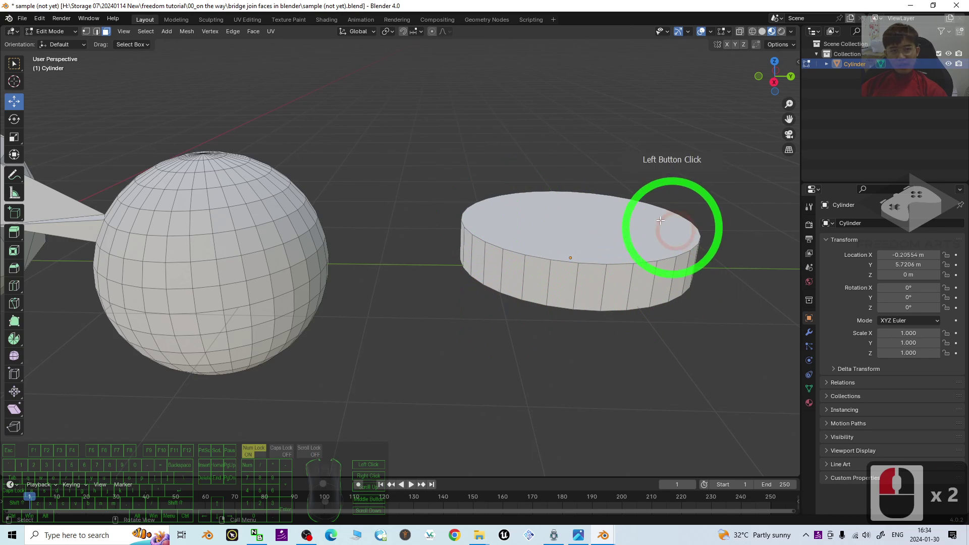
middle_click_drag(414, 315, 411, 256)
scroll(517, 243, "up", 3)
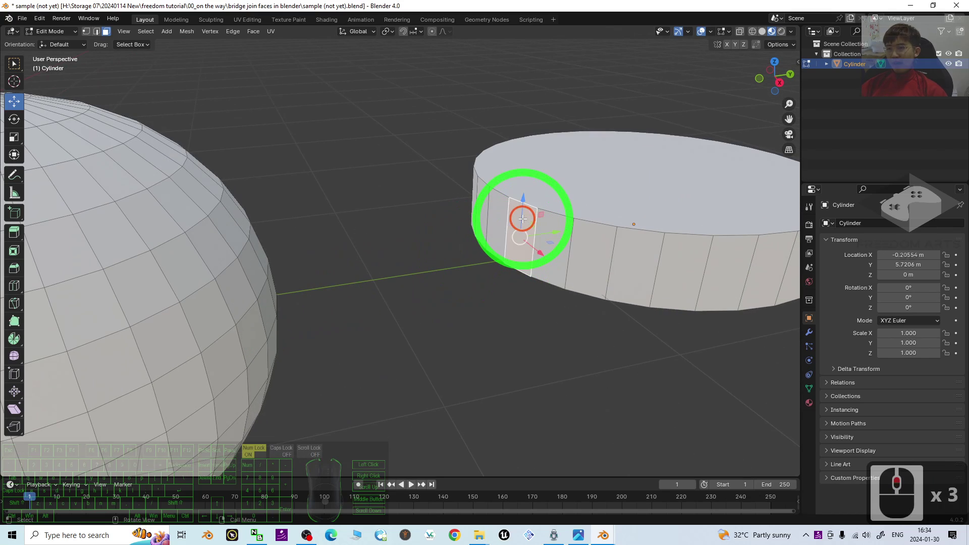
middle_click_drag(523, 219, 529, 285)
left_click(303, 230, "shift")
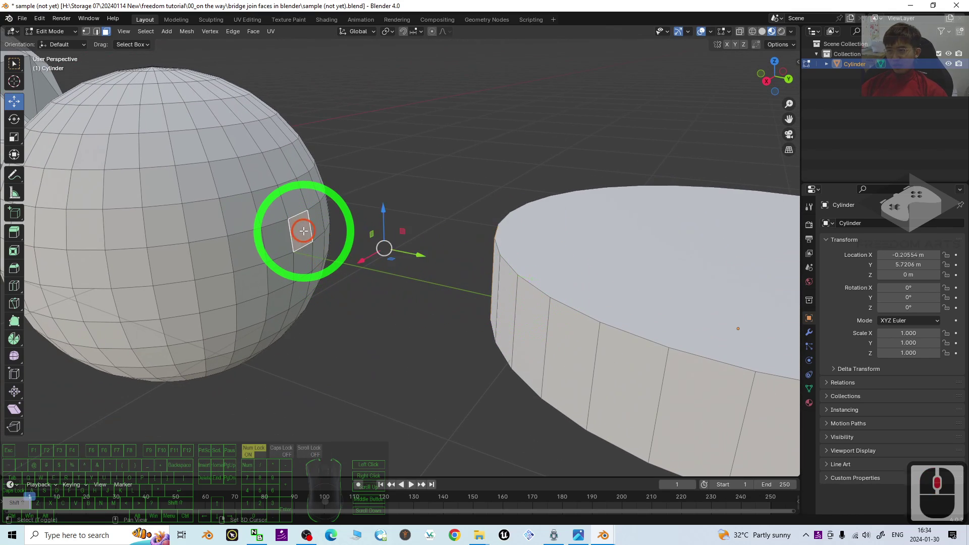
middle_click_drag(344, 295, 546, 281)
Step: Switch to the finished sample.blend window and examine the bridge between the sphere and the cylinder
left_click(606, 533)
left_click(571, 508)
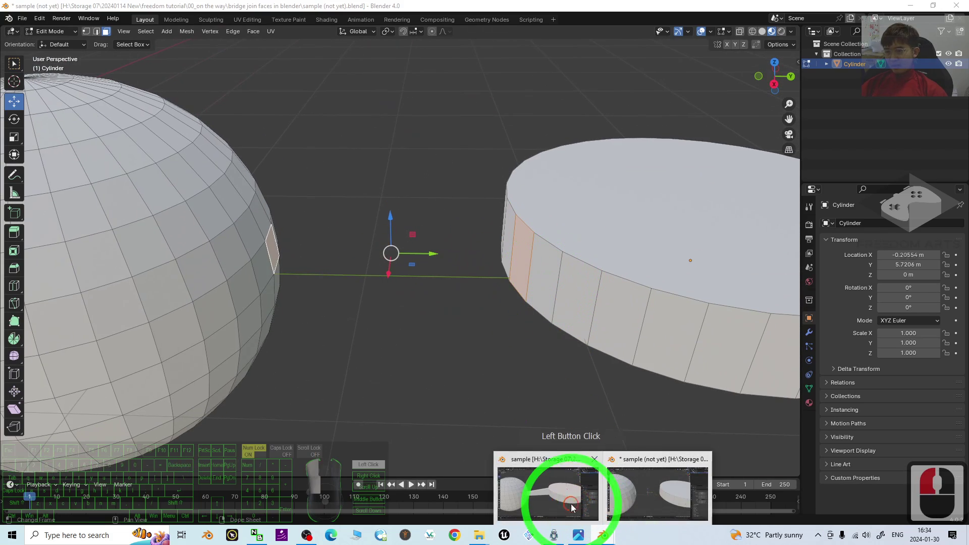
middle_click_drag(582, 354, 573, 351)
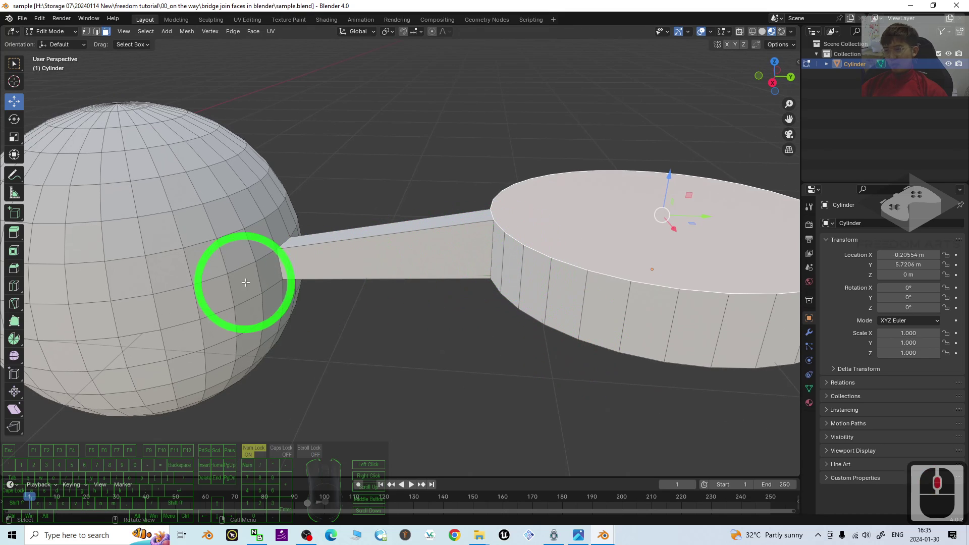
middle_click_drag(245, 282, 514, 224)
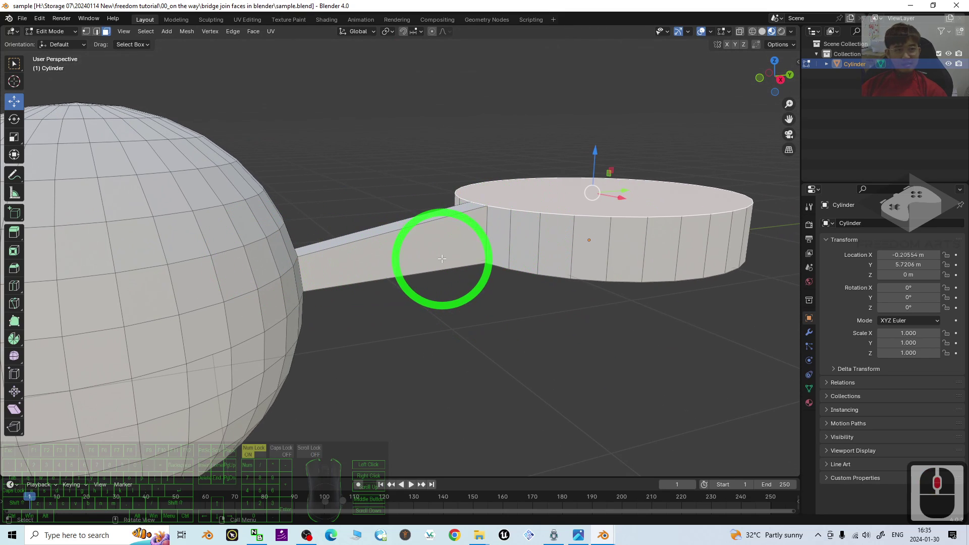
scroll(442, 259, "up", 3)
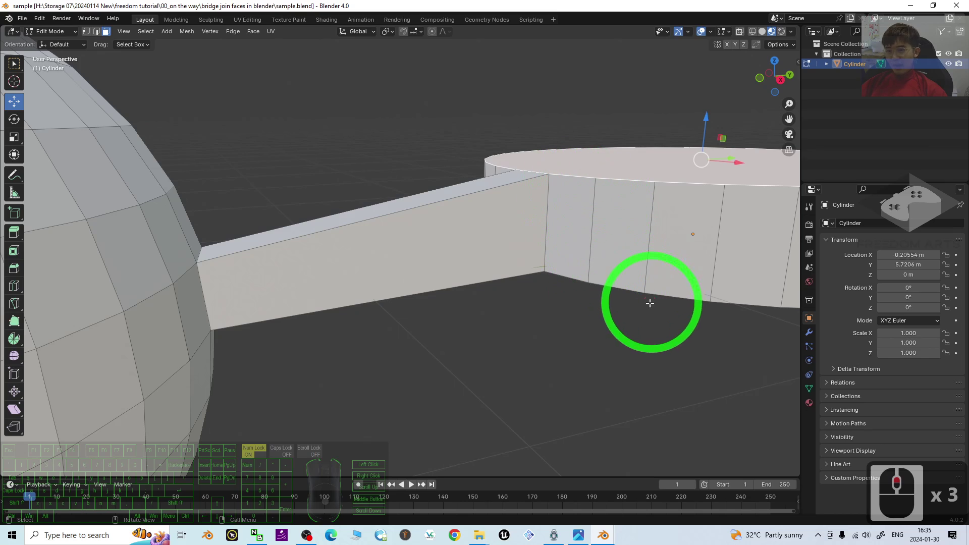
middle_click_drag(650, 303, 616, 461)
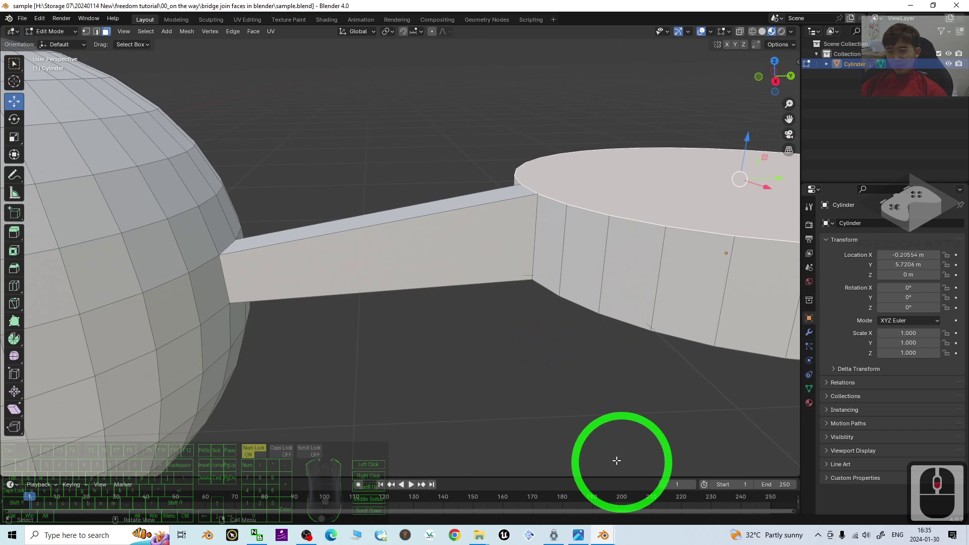
Step: Open a new Blender window and delete the default cube, camera and light
right_click(603, 536)
left_click(585, 479)
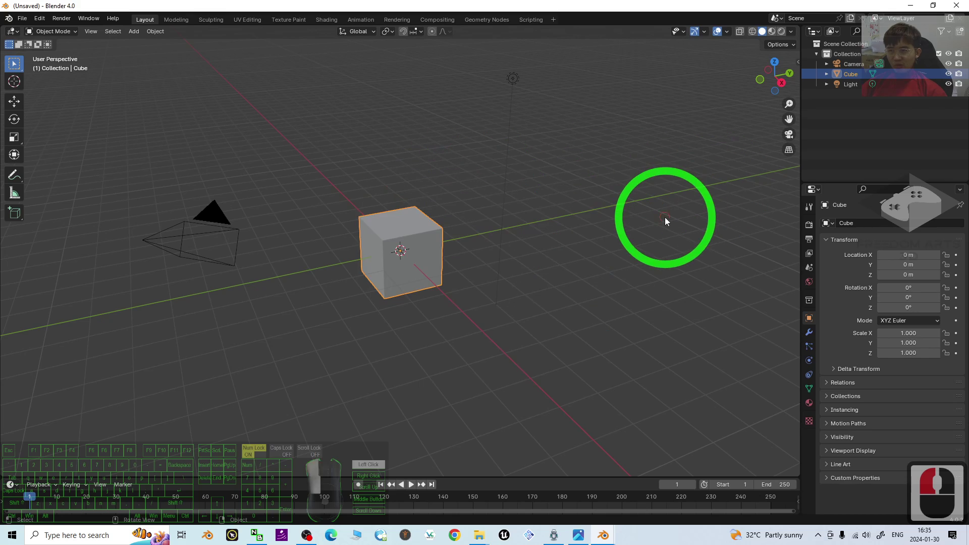
left_click(335, 222)
left_click(424, 205)
left_click(341, 295)
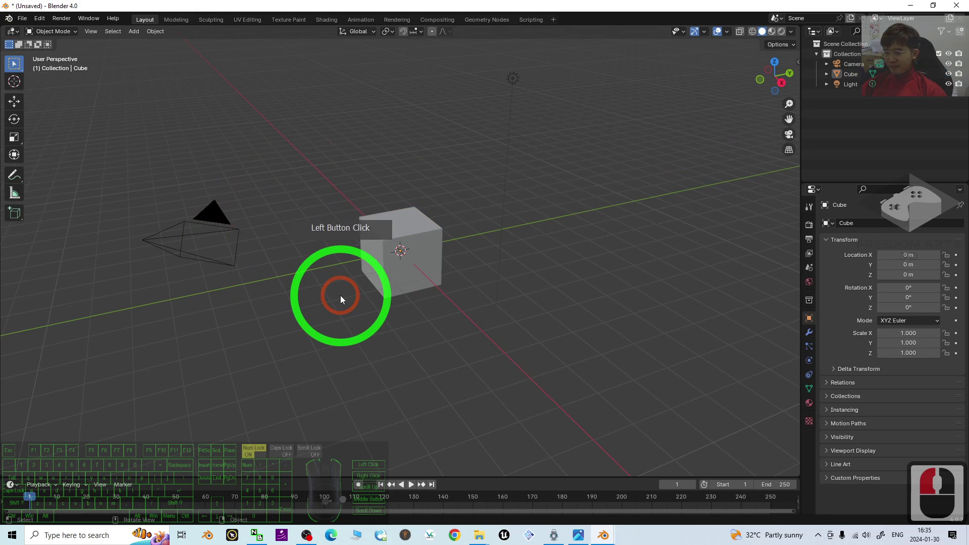
left_click(278, 284)
key("a")
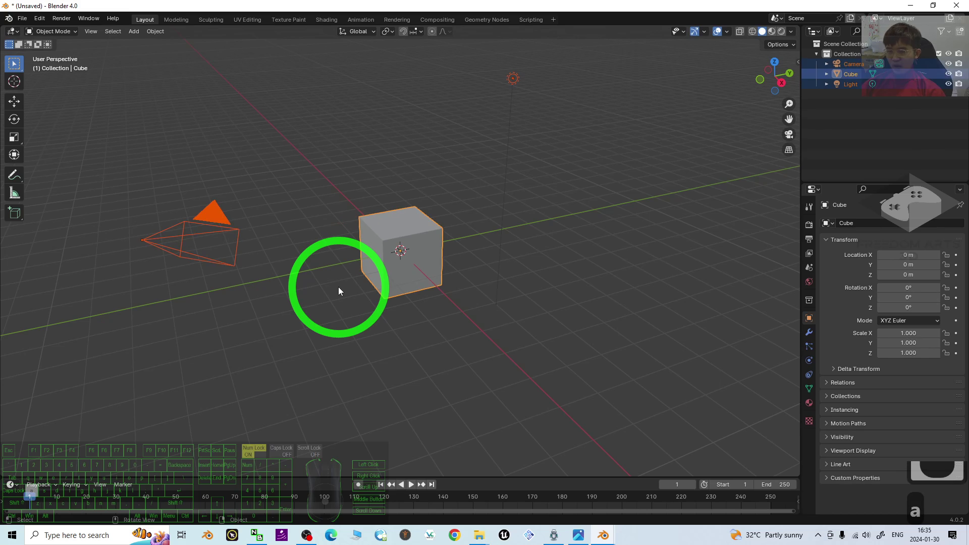
key("Delete")
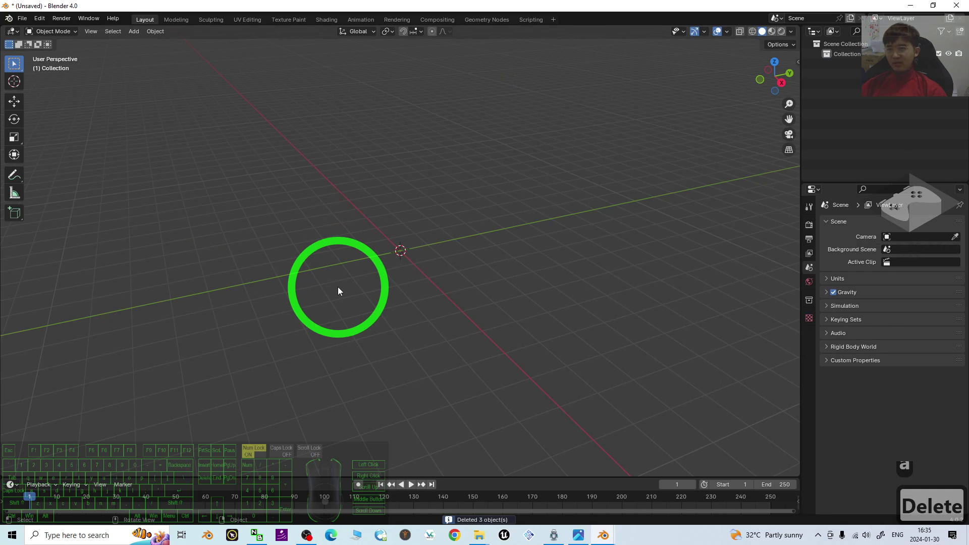
Step: Add a UV sphere mesh to the empty scene
scroll(340, 233, "up", 8)
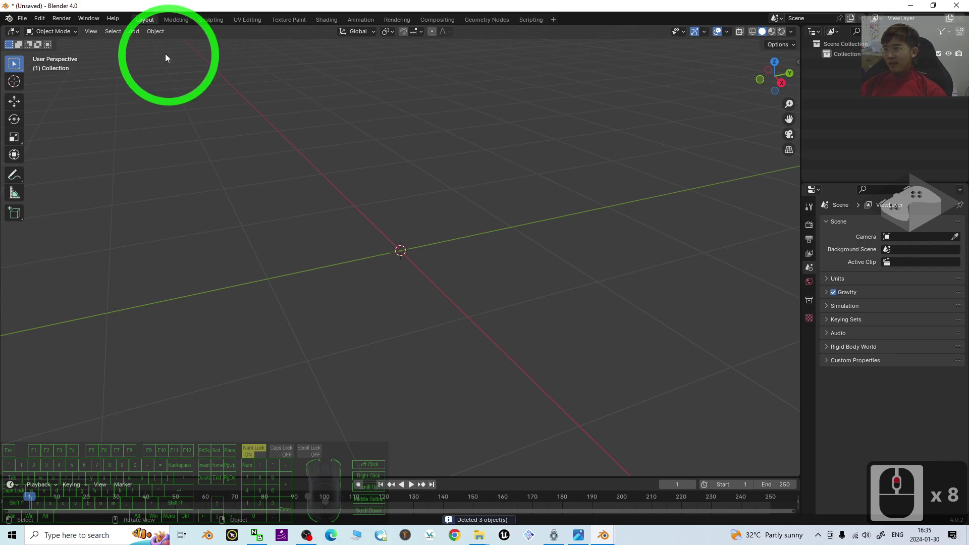
left_click(133, 32)
left_click(141, 44)
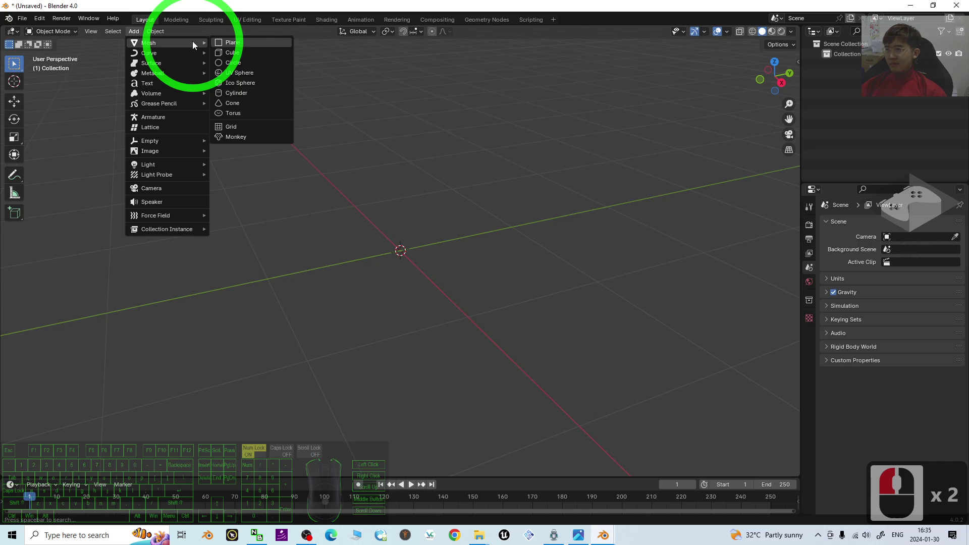
left_click(242, 72)
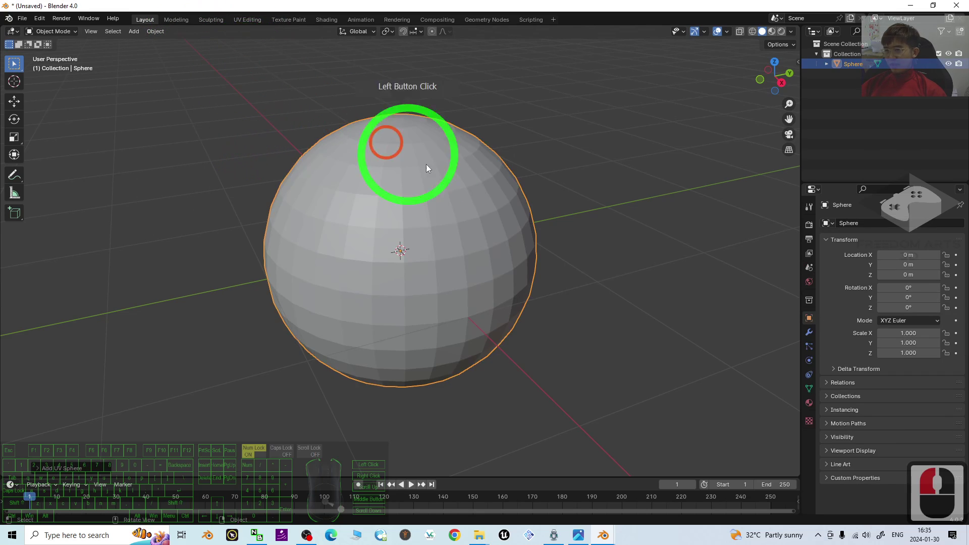
Step: Move the sphere along the Y axis to about -2.07 m
scroll(509, 228, "down", 2)
middle_click_drag(623, 260, 571, 256)
left_click(449, 235)
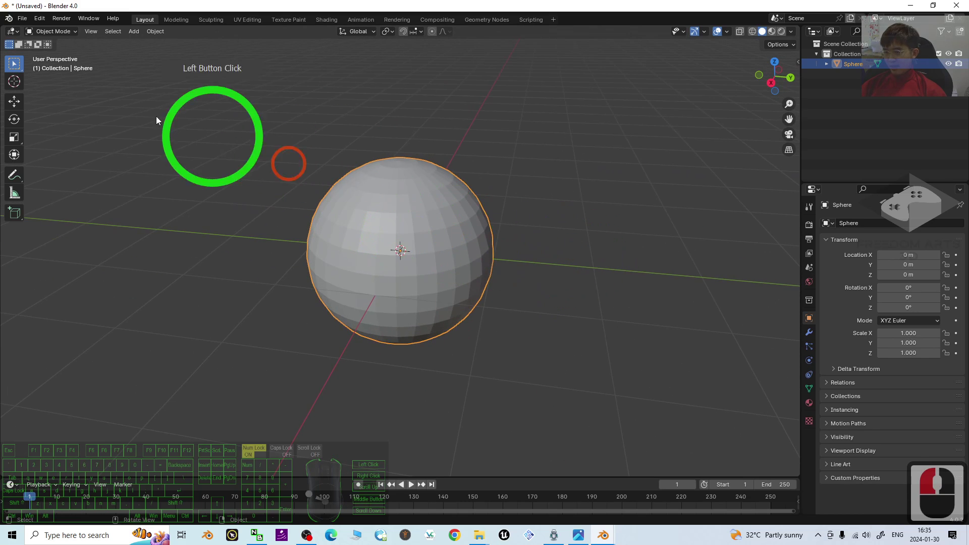
left_click(17, 105)
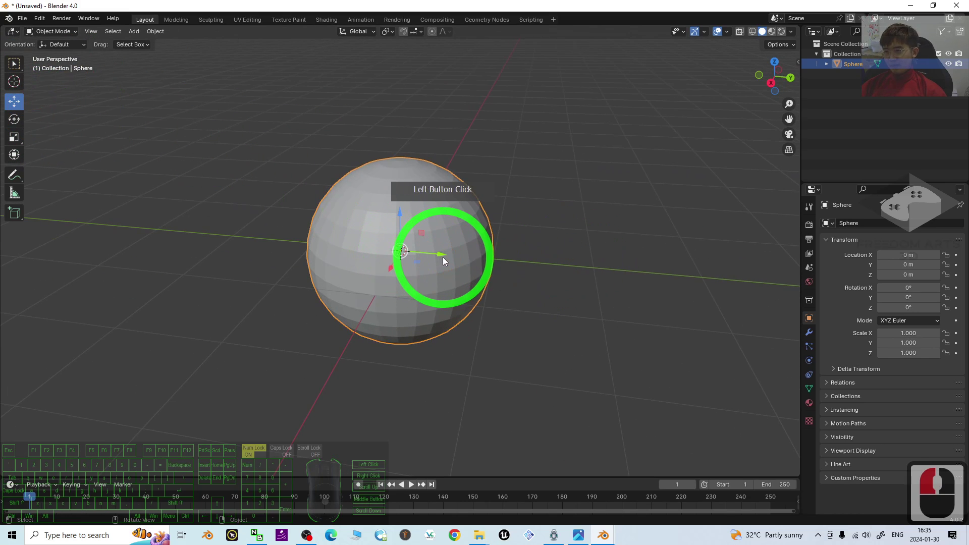
left_click_drag(443, 256, 256, 238)
Step: Add a cube mesh at the origin and move the sphere farther away from it along negative Y
left_click(134, 31)
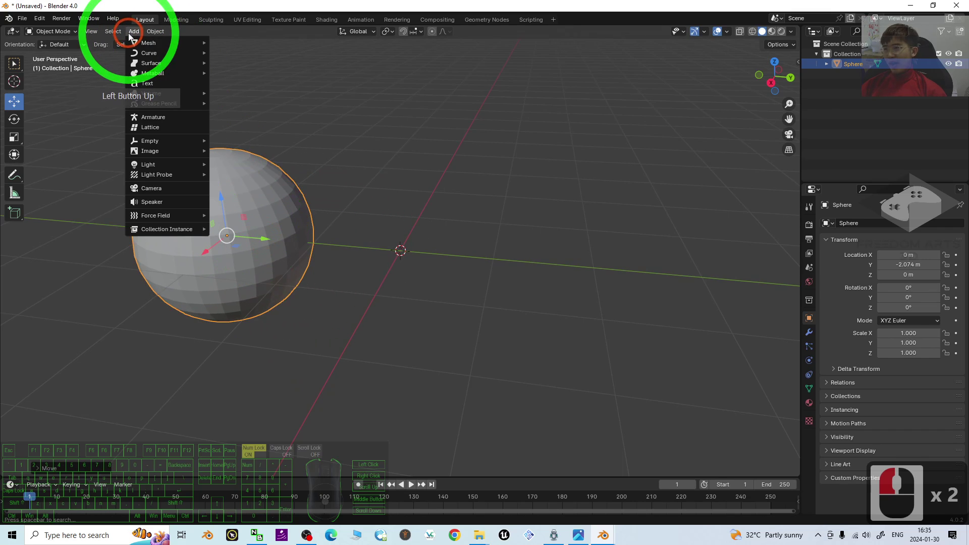
mouse_move(149, 44)
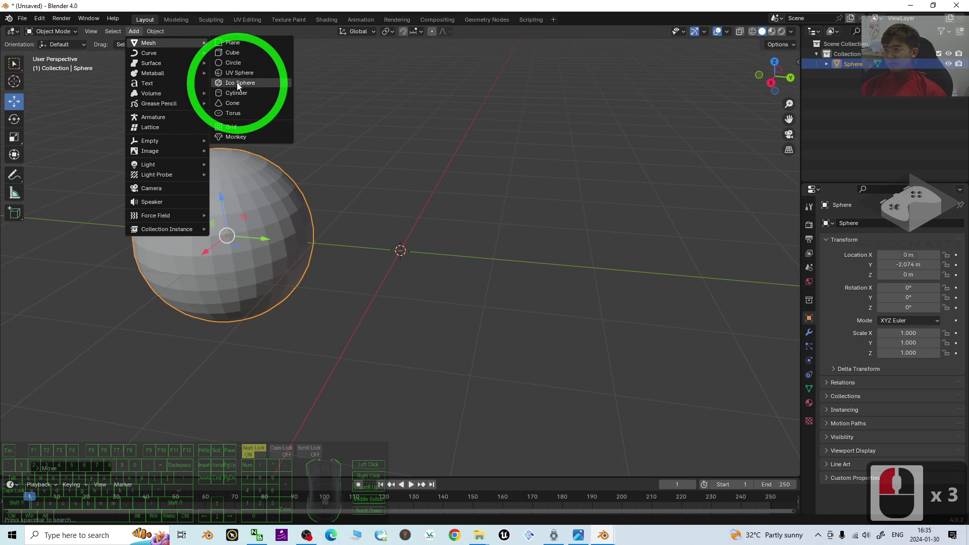
left_click(243, 53)
middle_click_drag(383, 184, 439, 182)
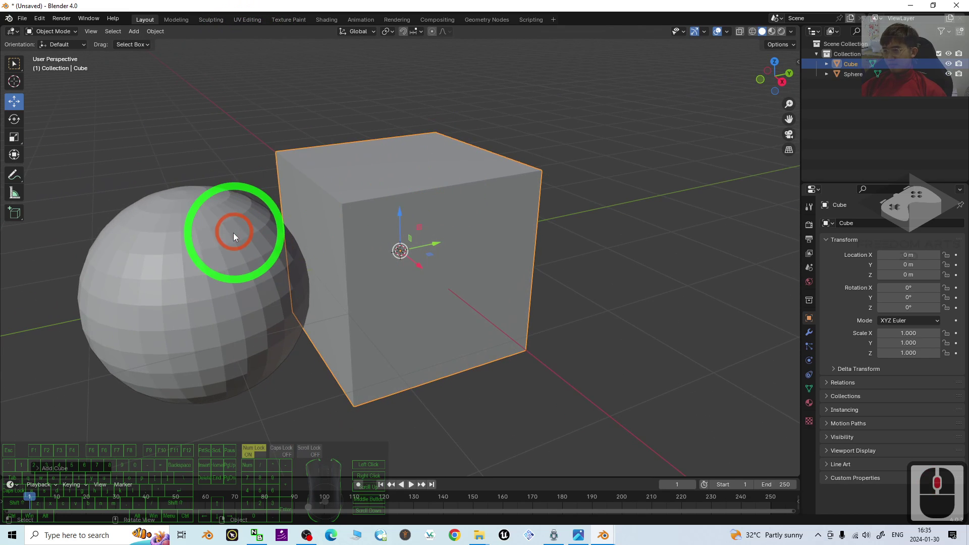
left_click(234, 232)
middle_click_drag(514, 246, 293, 258)
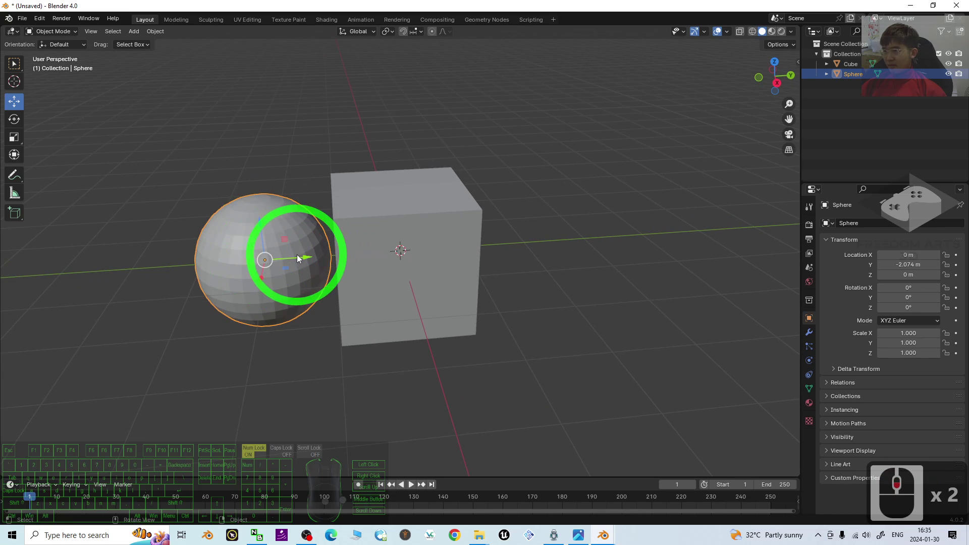
left_click_drag(306, 260, 210, 258)
Step: Scale the cube uniformly to about 0.4 and bring the sphere closer along Y to about -2.22 m
left_click(363, 217)
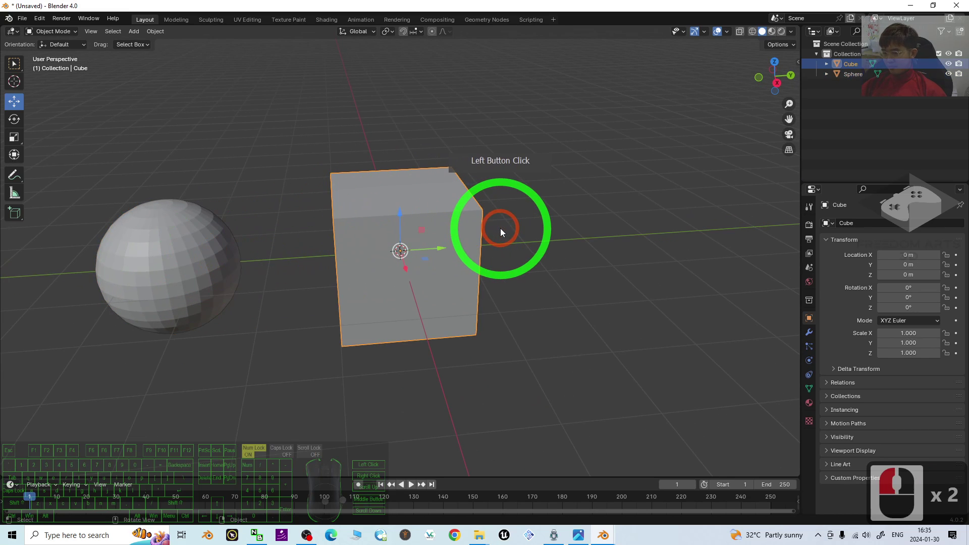
key("s")
left_click(444, 226)
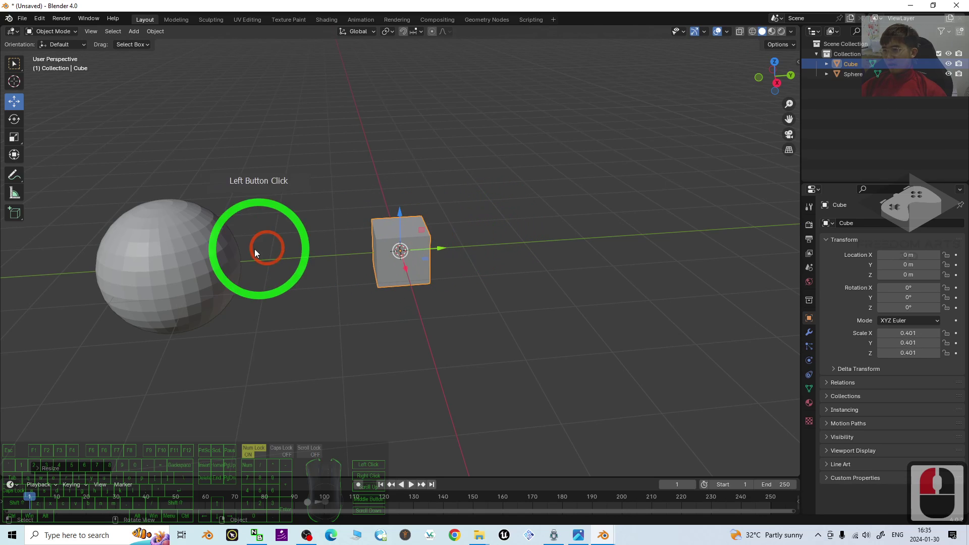
left_click(232, 259)
left_click_drag(212, 266, 303, 253)
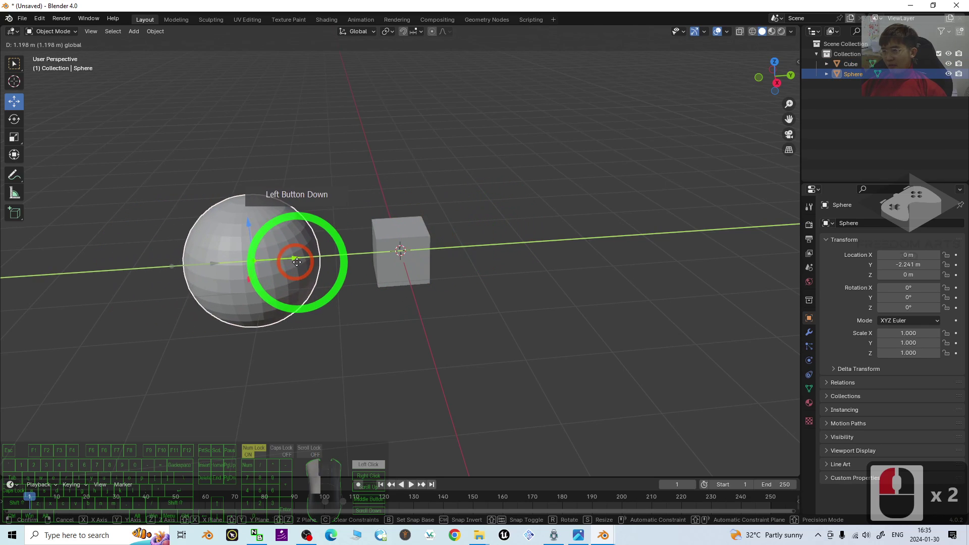
Step: Select the cube and the sphere in turn to check that they are separate objects
left_click(847, 64)
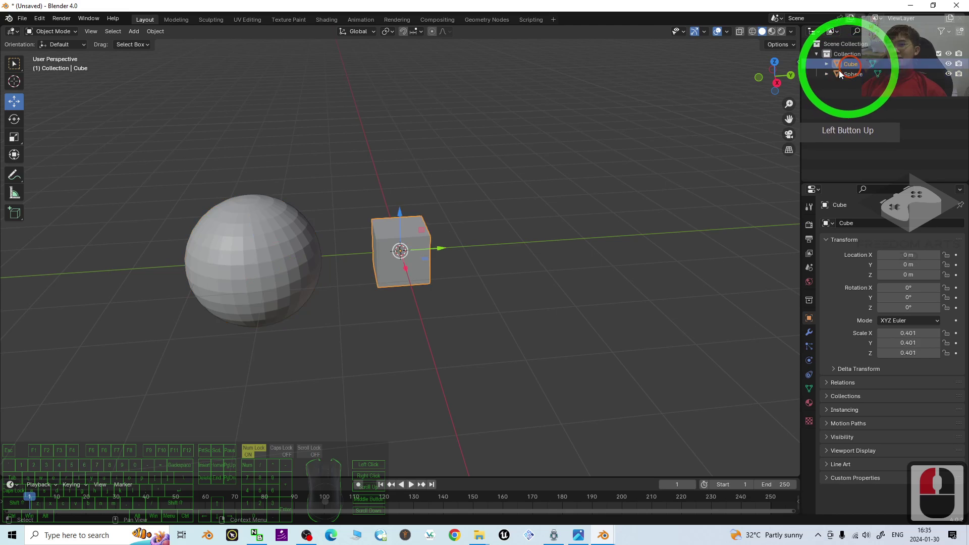
left_click(407, 232)
left_click(247, 239)
scroll(80, 223, "up", 2)
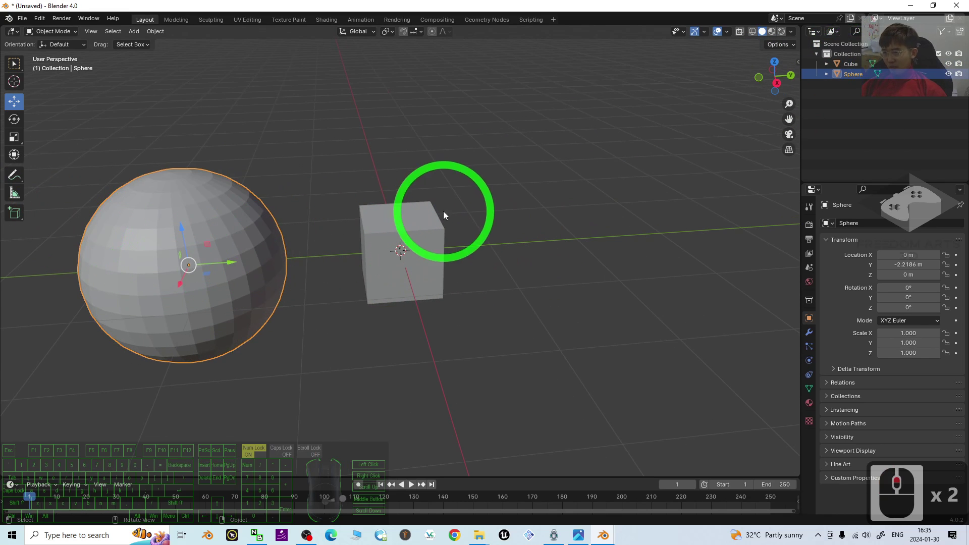
left_click(848, 64)
left_click(851, 75)
left_click(853, 65)
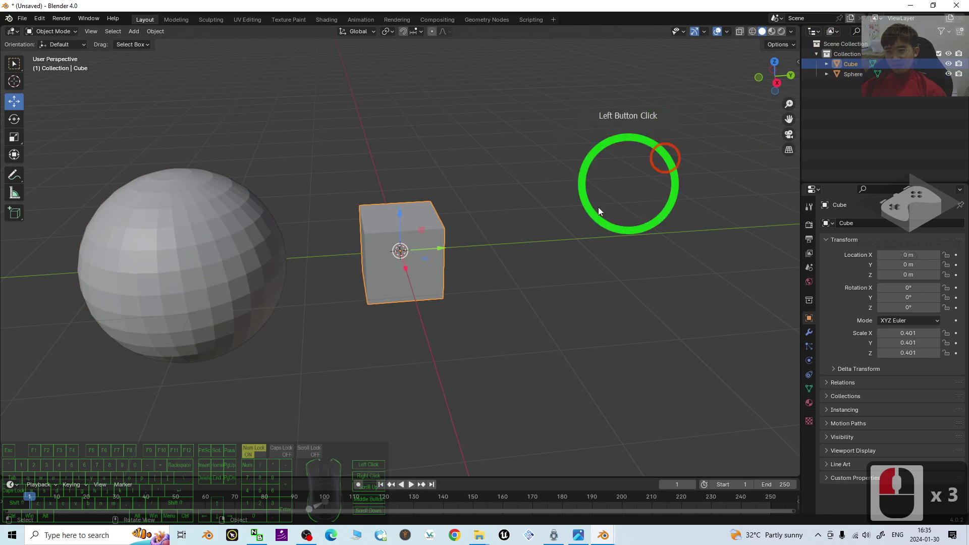
Step: Look at the target bridge in the cover.jpg image, then return to Blender and inspect the sphere and cube
left_click(581, 536)
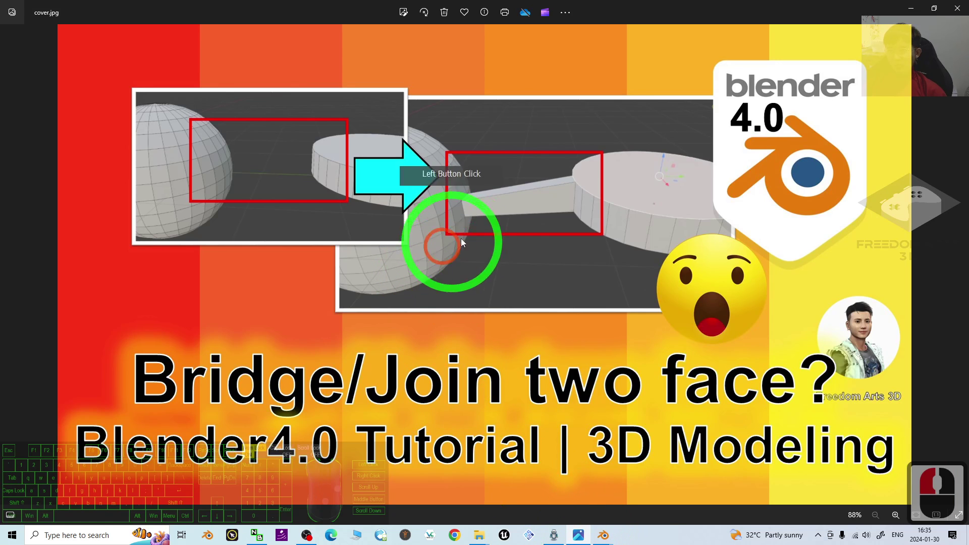
left_click(913, 6)
scroll(233, 295, "up", 3)
scroll(209, 273, "down", 2)
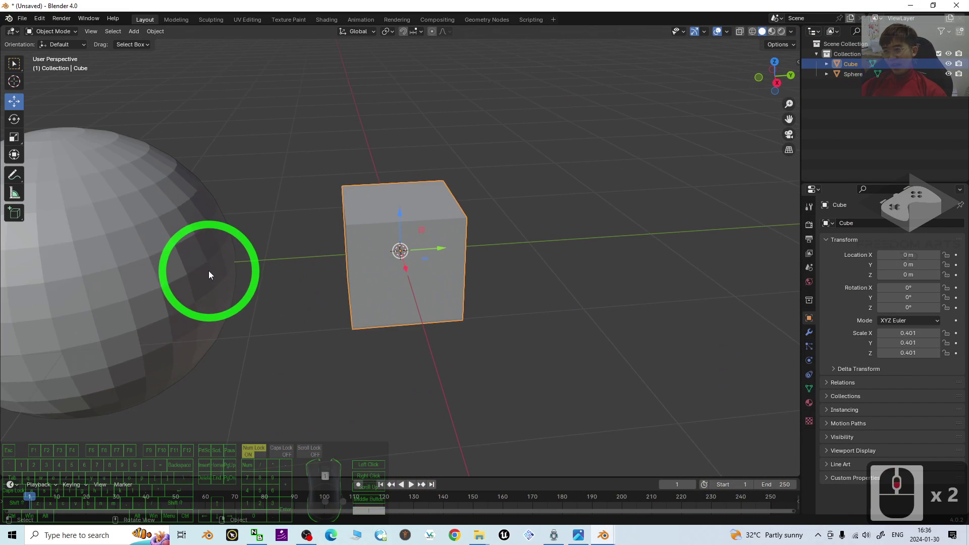
scroll(208, 273, "down", 1)
middle_click_drag(447, 320, 300, 240)
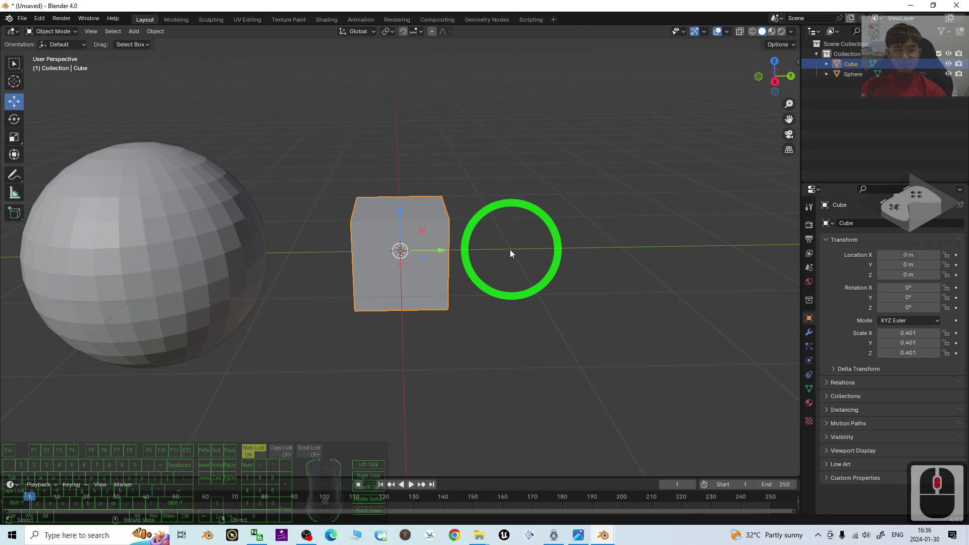
Step: Select the sphere and the cube together, with the cube as the active object
left_click(209, 262)
left_click(416, 225)
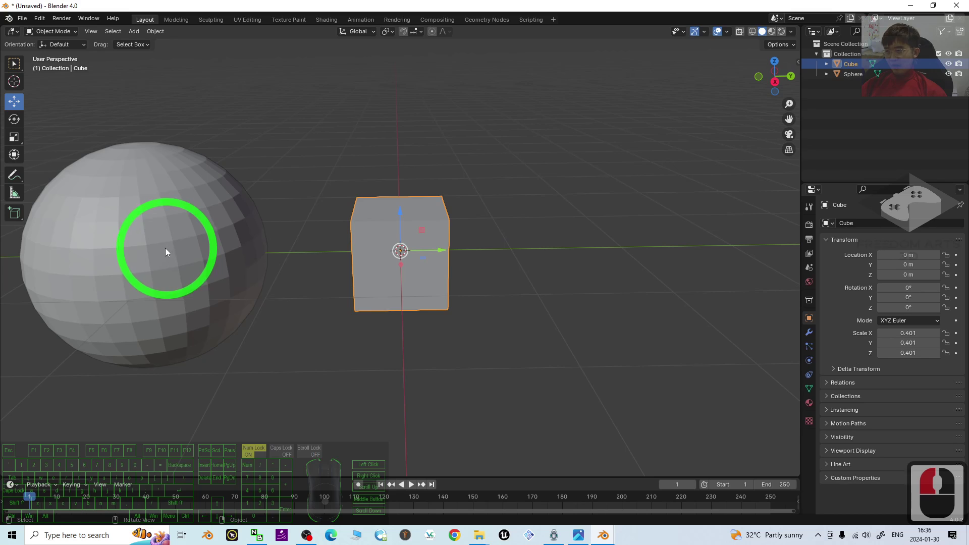
left_click(203, 229)
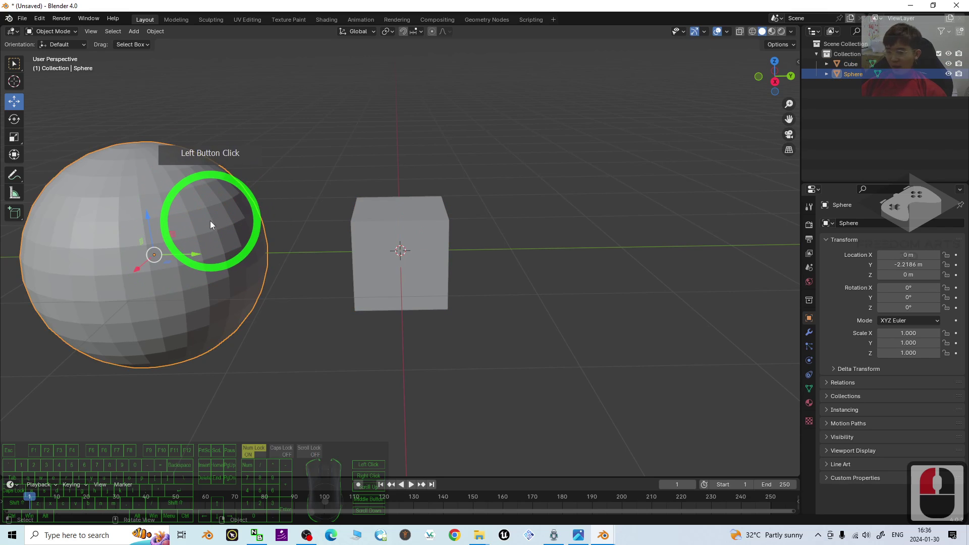
left_click(424, 236, "shift")
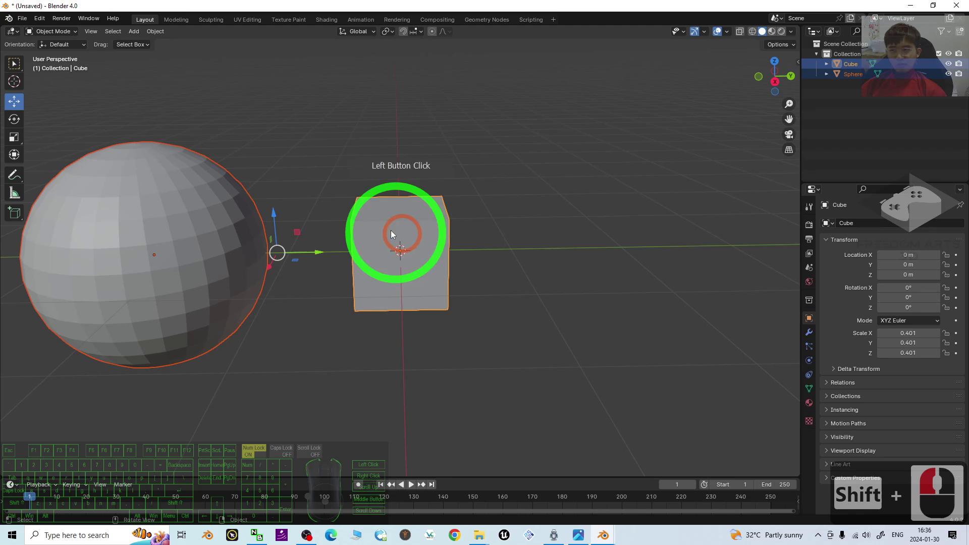
Step: Join the selected sphere and cube into a single object
right_click(364, 226)
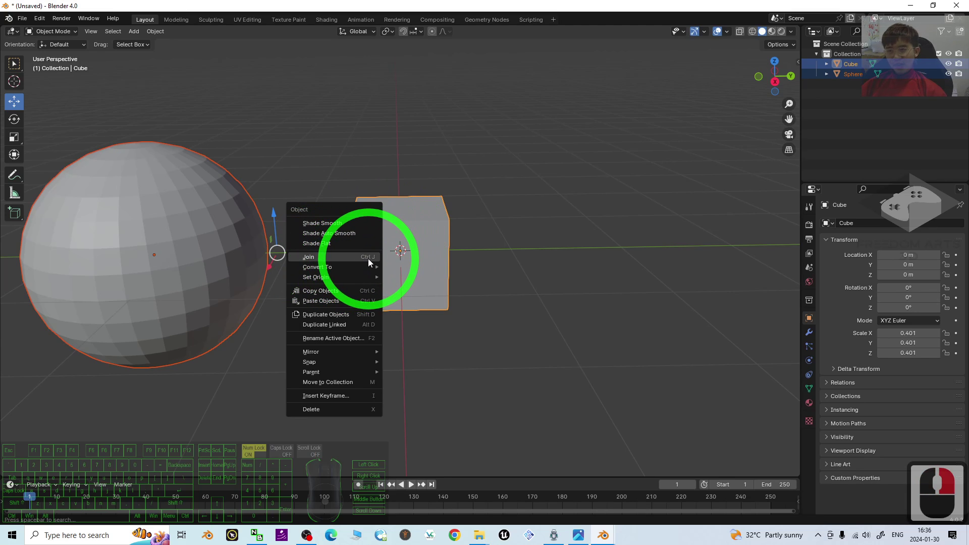
right_click(323, 259)
scroll(311, 259, "up", 2)
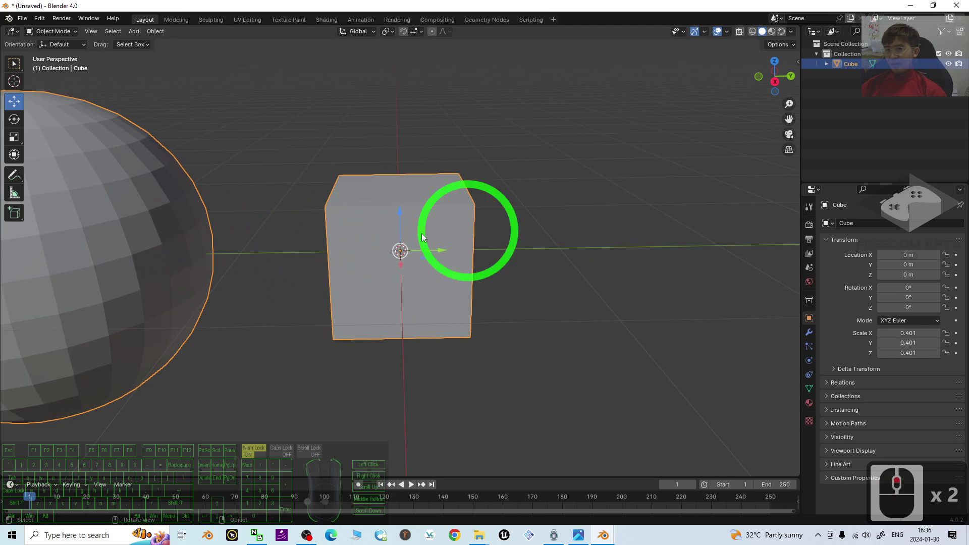
middle_click_drag(327, 240, 459, 234, "shift")
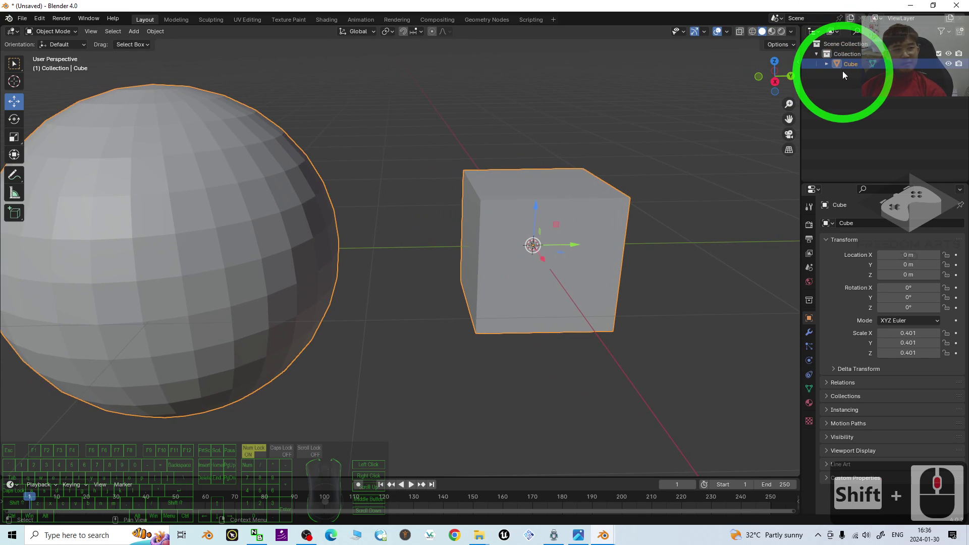
Step: Select the joined sphere-and-cube object and enter Edit Mode
left_click(407, 220)
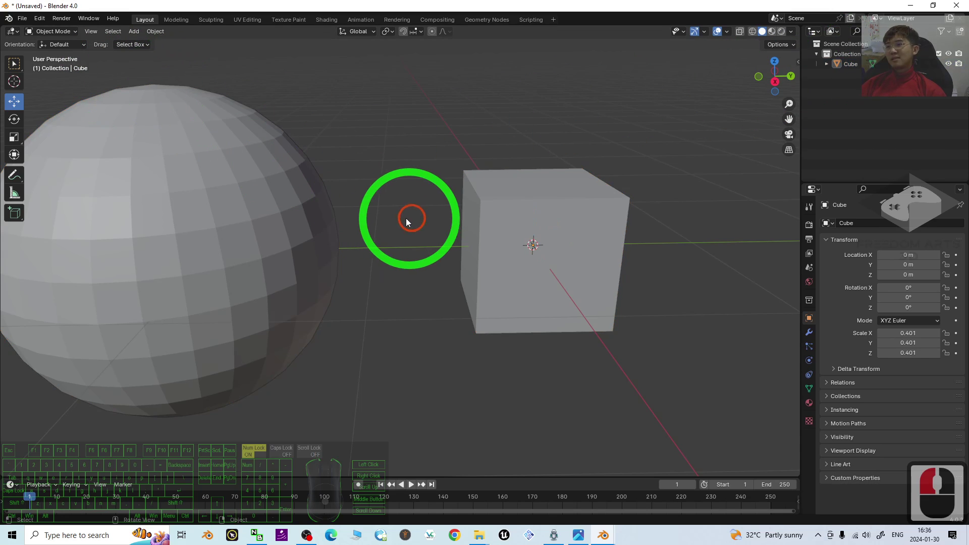
left_click(279, 205)
left_click(60, 31)
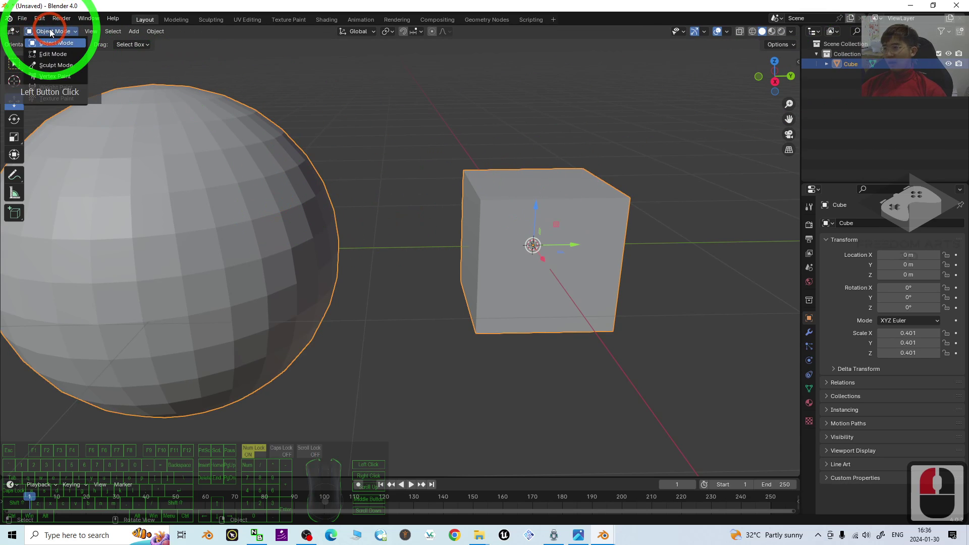
key("Tab")
middle_click_drag(454, 237, 432, 234)
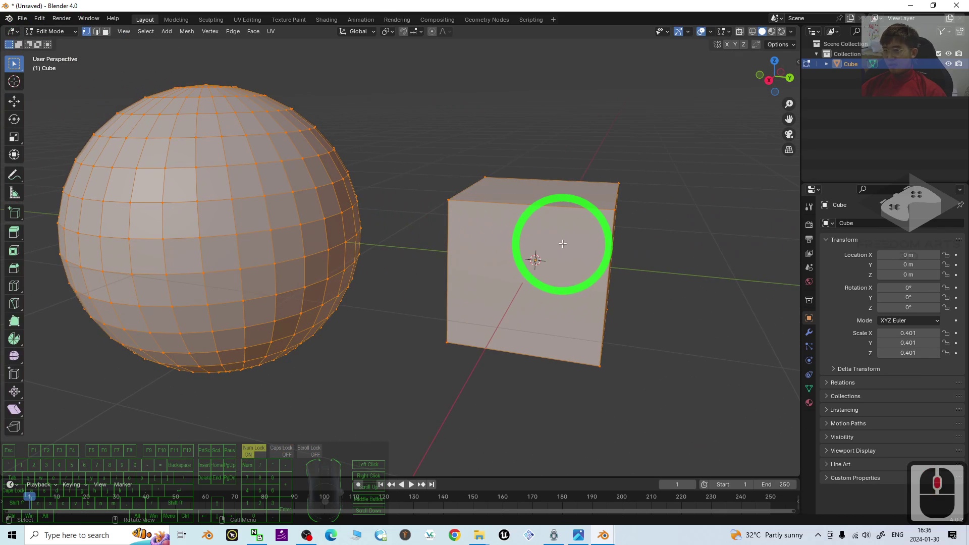
middle_click_drag(562, 244, 372, 241)
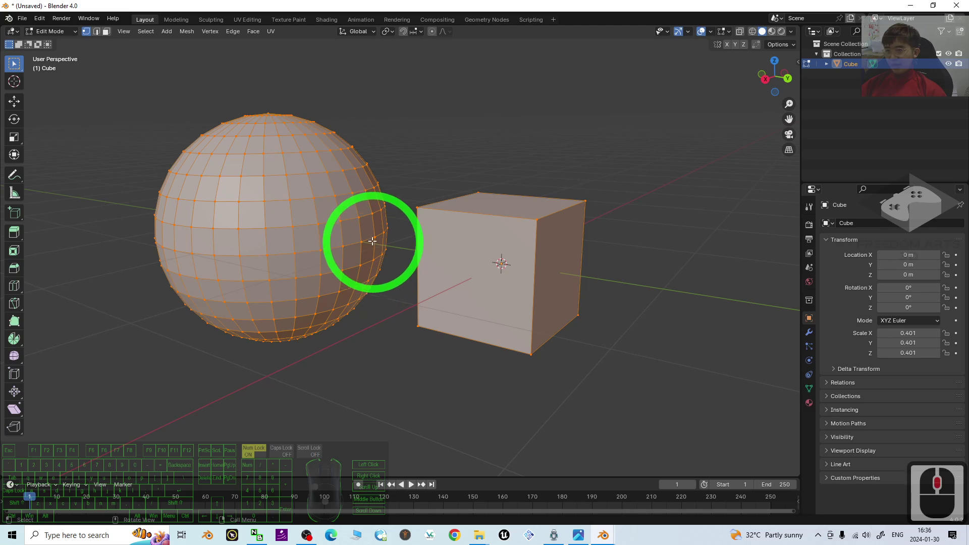
Step: Switch to face selection and select single faces on the sphere, ending with the cube's front face
left_click(106, 32)
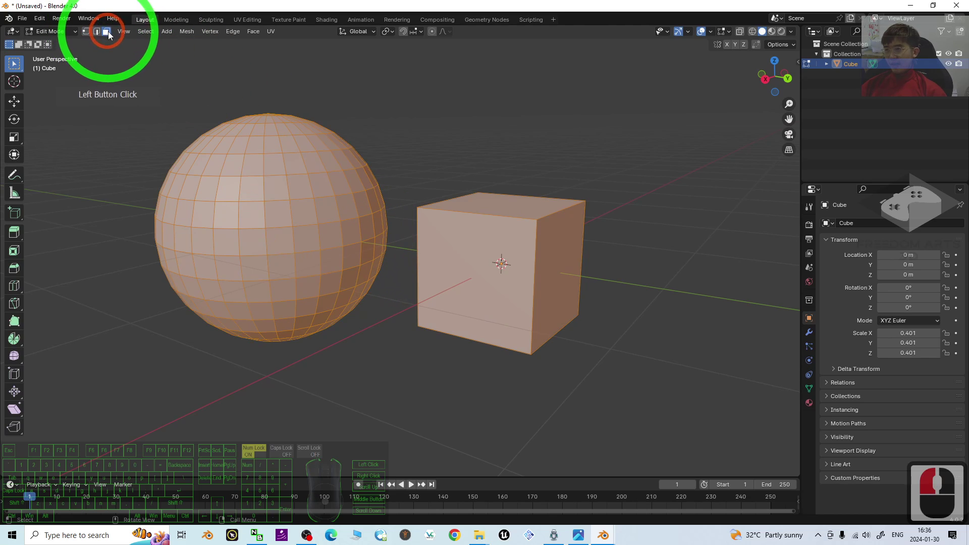
left_click(342, 211)
left_click(342, 211)
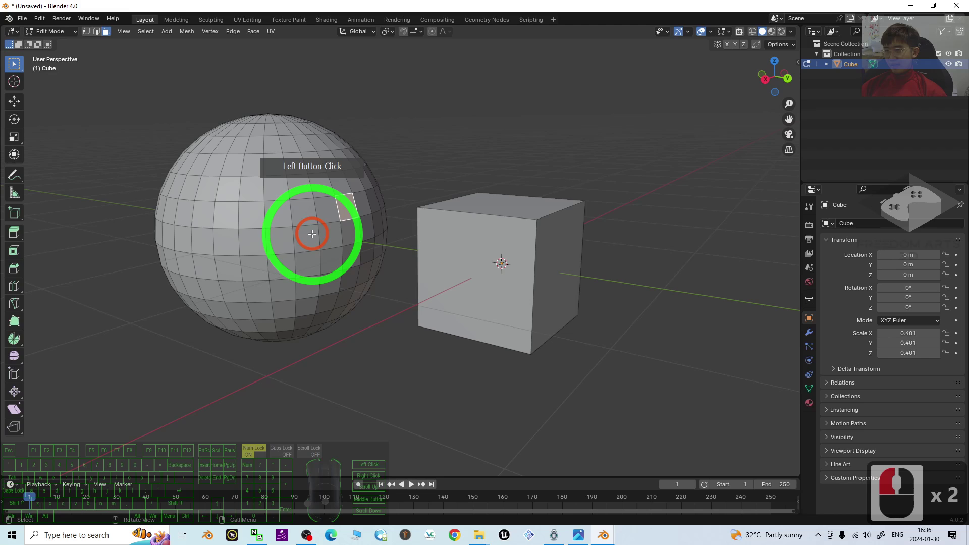
left_click(311, 234)
left_click(485, 266)
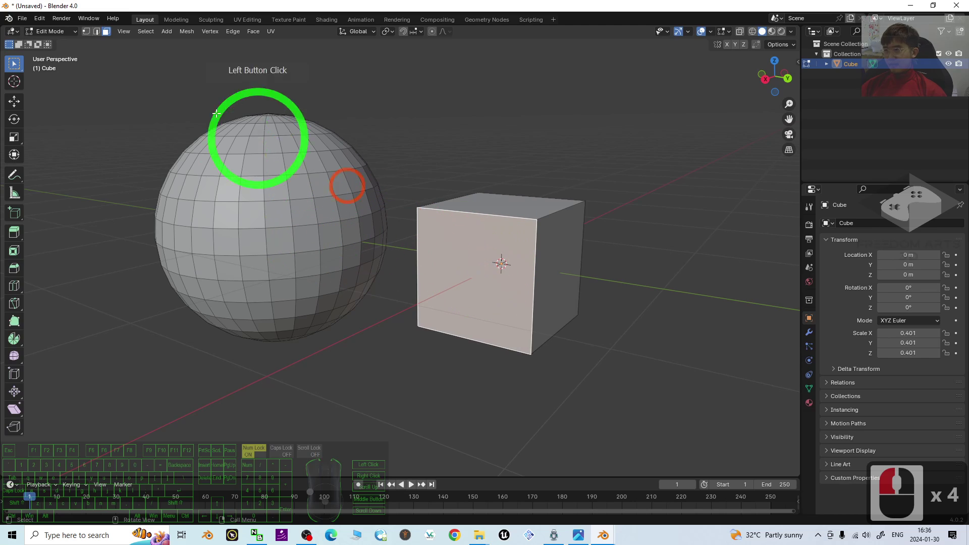
Step: Switch to vertex selection and select a single vertex on the sphere
left_click(90, 32)
left_click(324, 212)
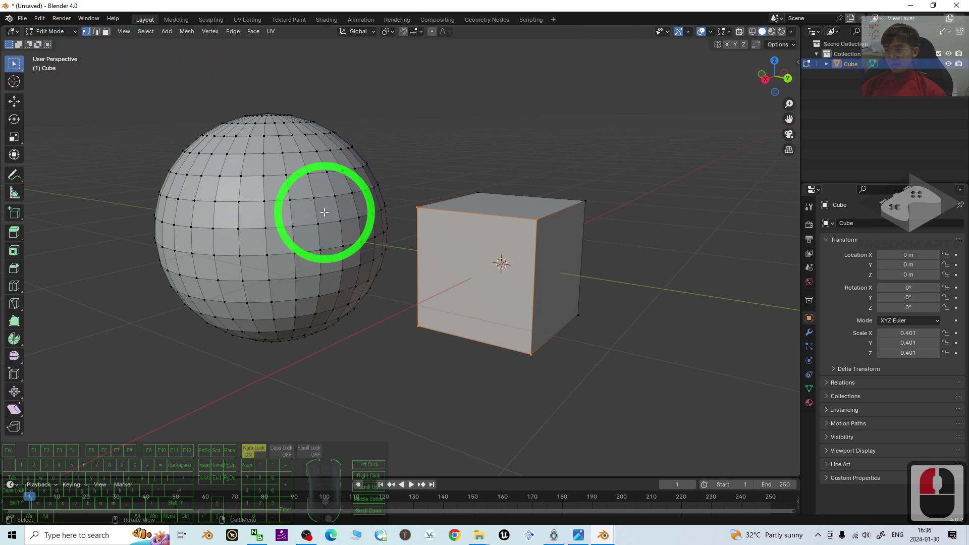
scroll(314, 222, "up", 4)
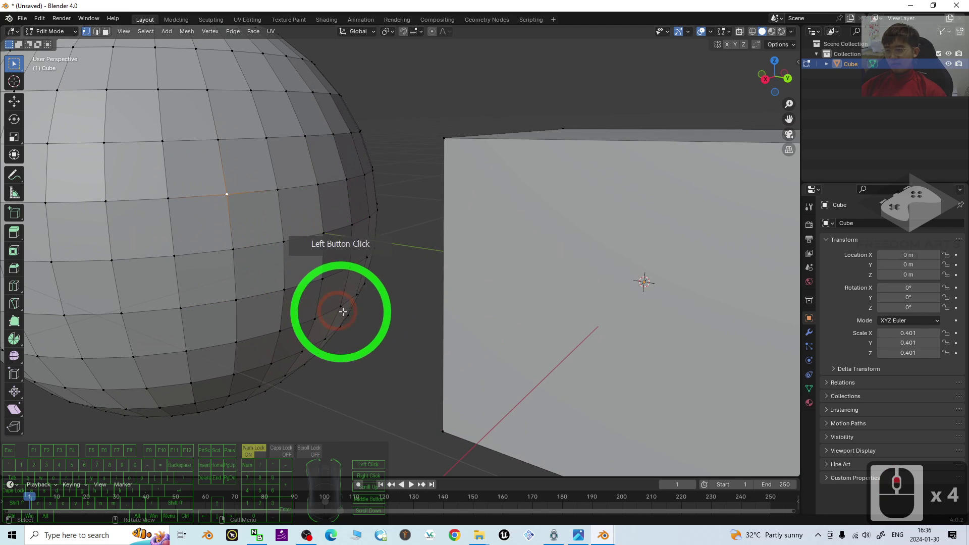
middle_click_drag(341, 309, 142, 57)
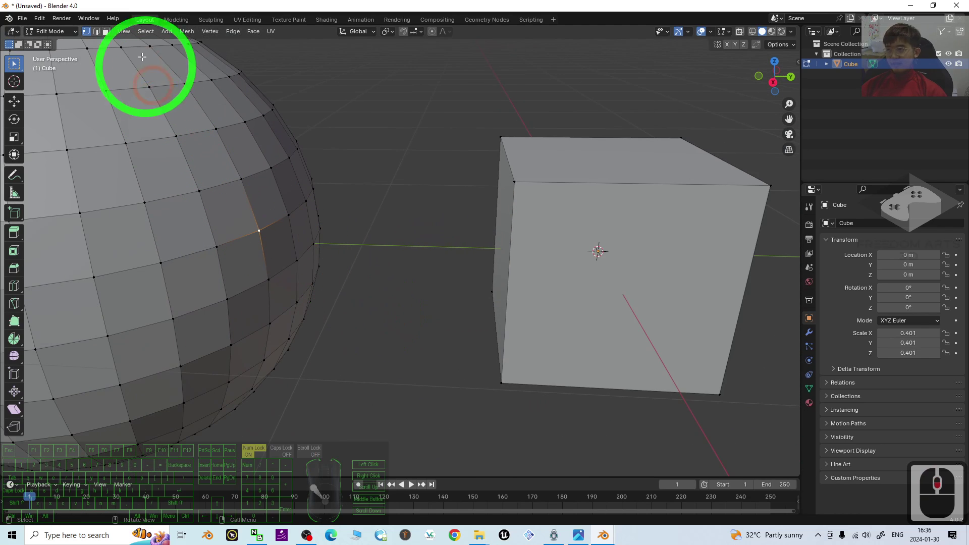
Step: In face selection mode, bridge the sphere face nearest the cube with the cube's side facing the sphere
left_click(105, 32)
middle_click_drag(415, 236, 389, 275)
left_click(317, 219)
left_click(484, 231, "shift")
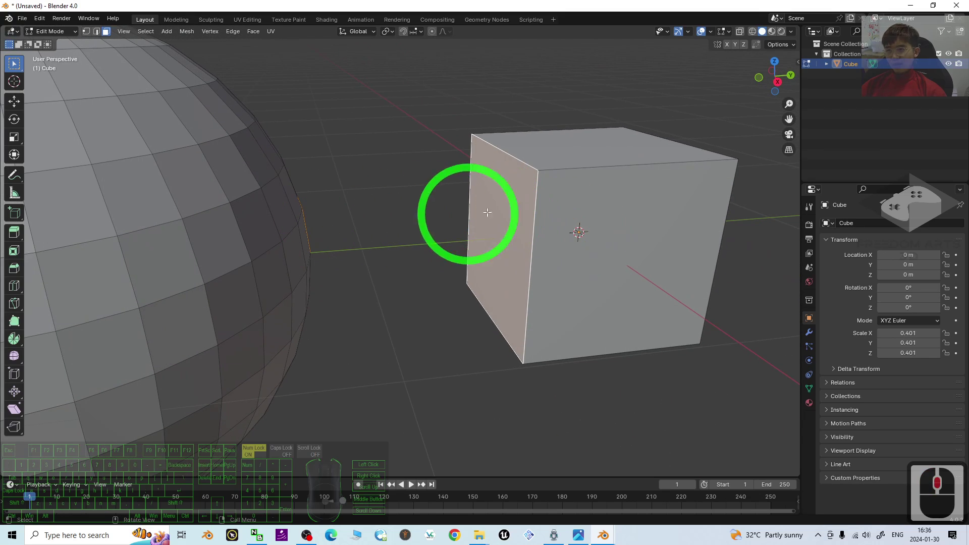
middle_click_drag(557, 208, 498, 228)
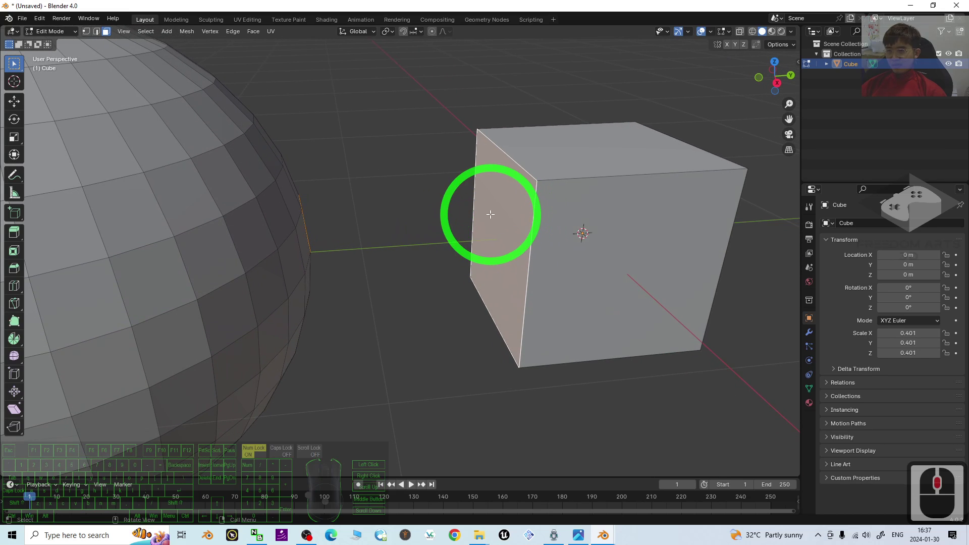
right_click(489, 213)
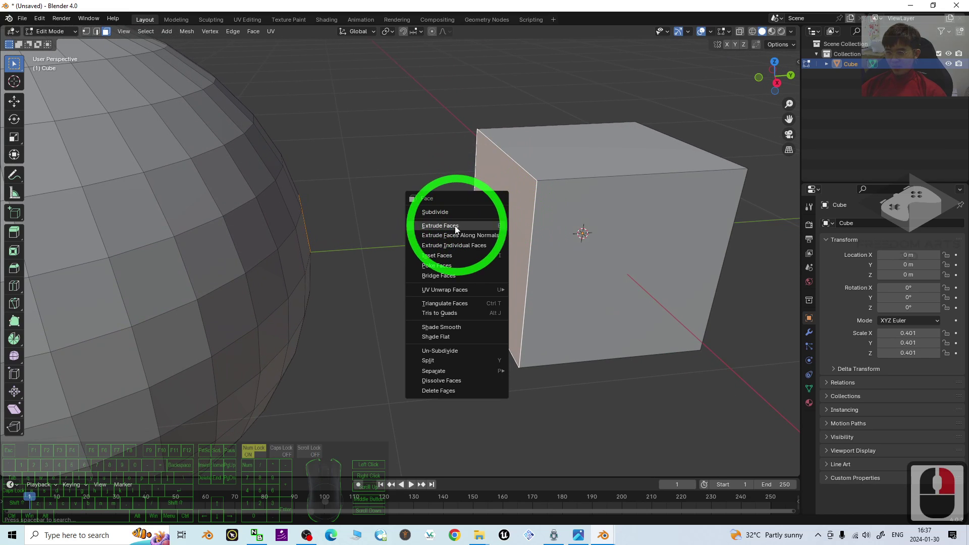
left_click(457, 276)
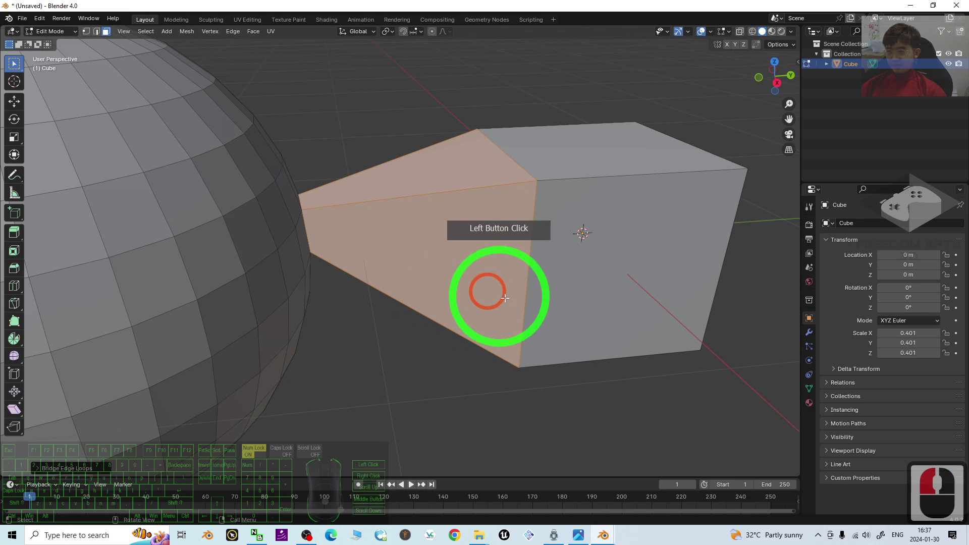
middle_click_drag(625, 299, 413, 225)
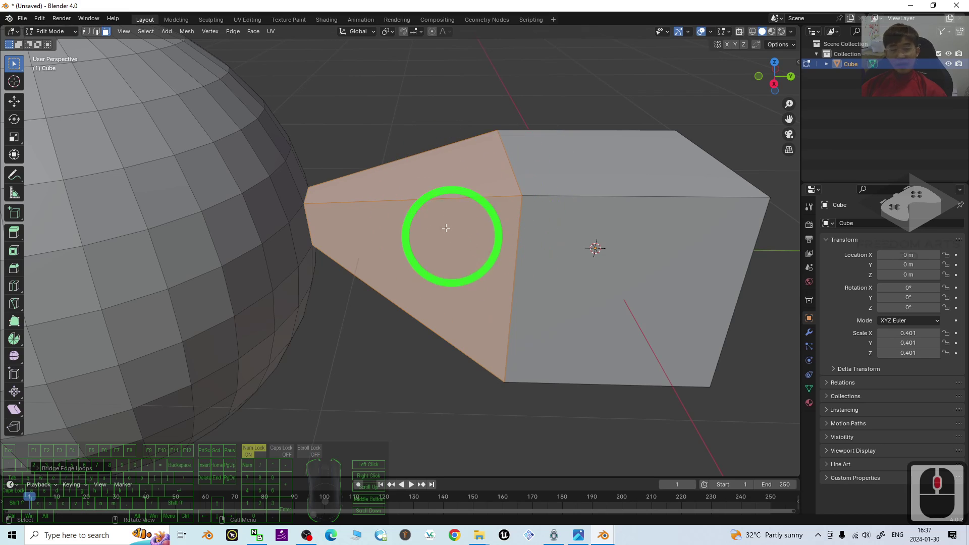
Step: Select the bridge's front and top faces in turn to inspect the new connecting geometry
left_click(370, 143)
left_click(426, 227)
scroll(580, 271, "down", 2)
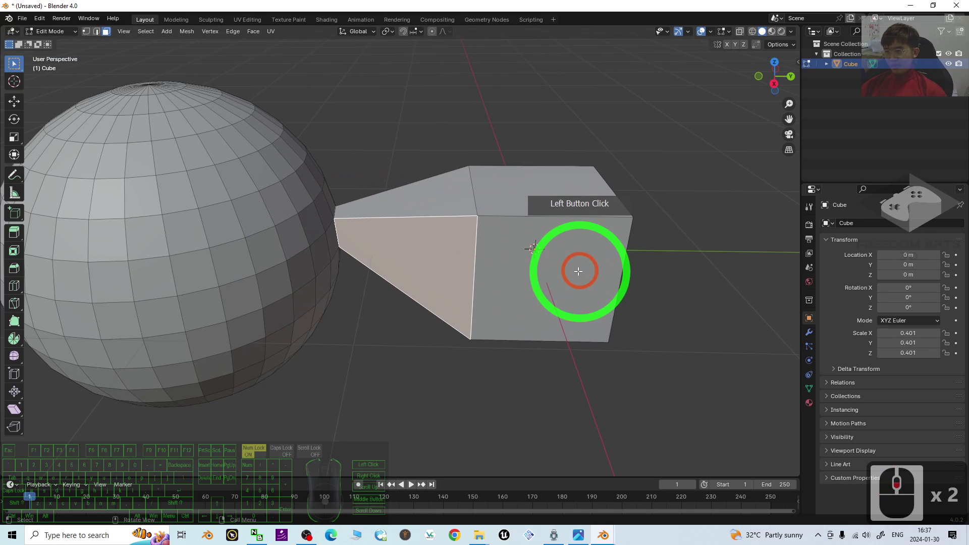
left_click(440, 191)
middle_click_drag(707, 242, 513, 256)
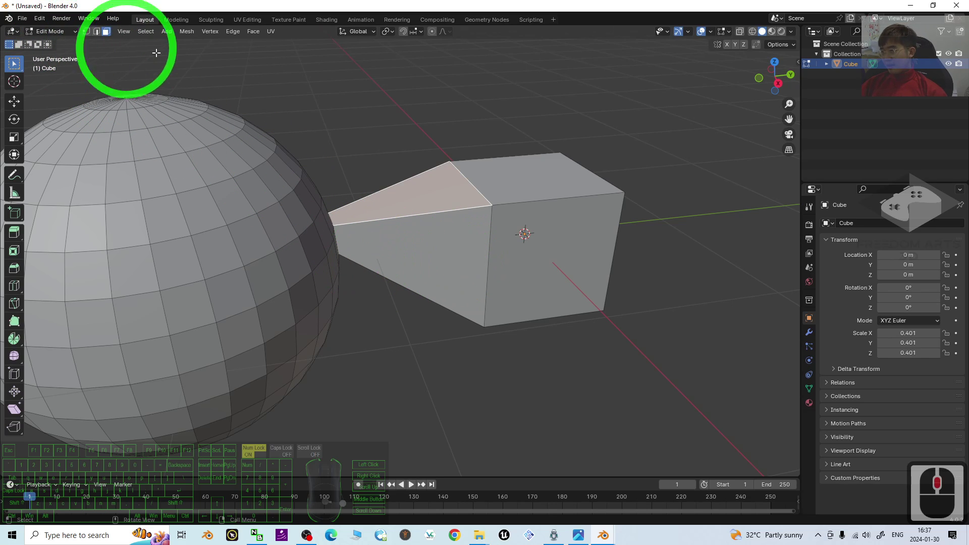
Step: Return to Object Mode and inspect the bridge between the sphere and the cube from both sides
left_click(52, 31)
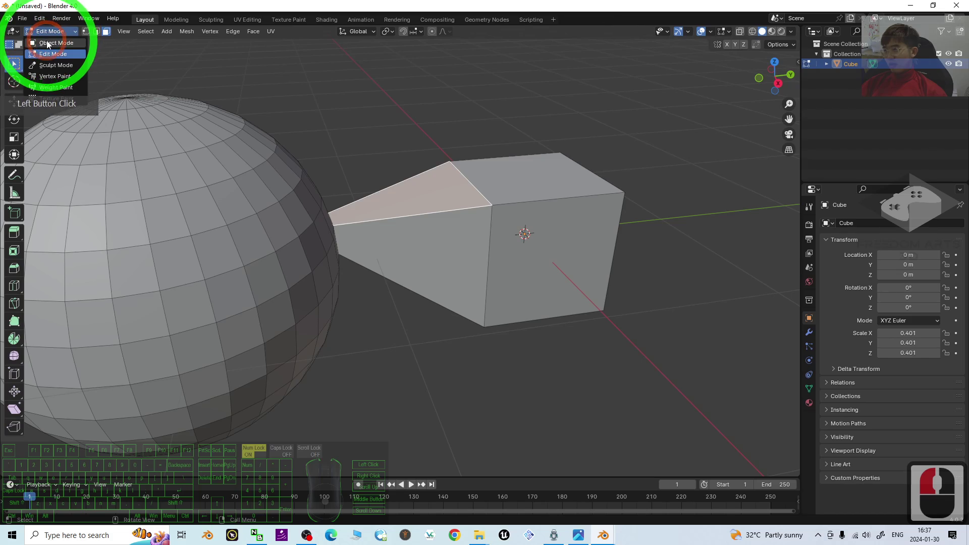
left_click(48, 43)
middle_click_drag(545, 210, 634, 223)
scroll(398, 237, "up", 3)
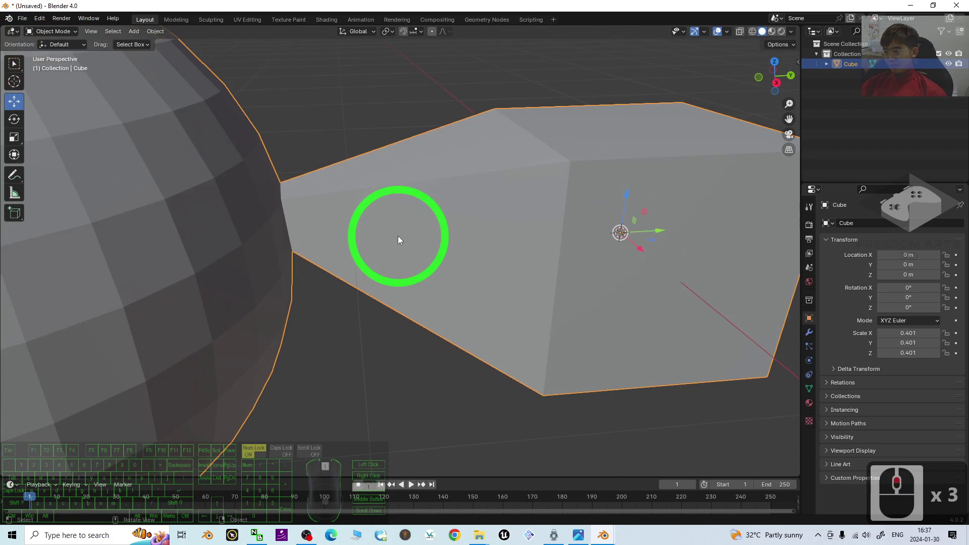
middle_click_drag(398, 236, 666, 213)
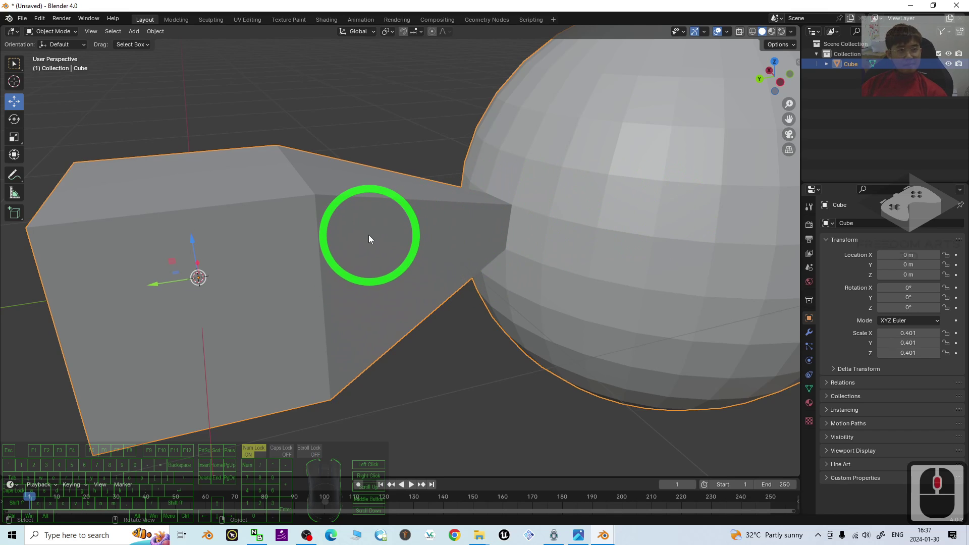
middle_click_drag(369, 236, 593, 323)
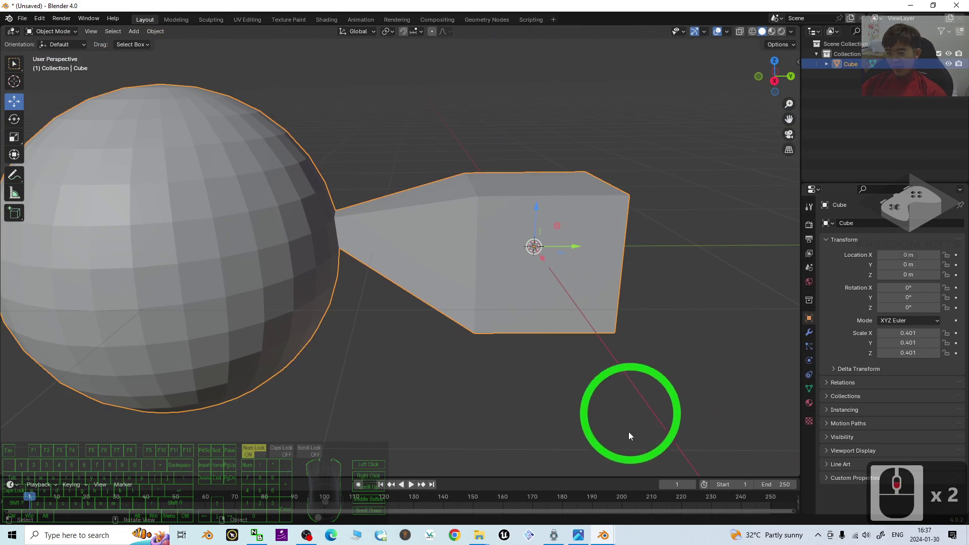
Step: Look at cover.jpg and the bridged model in the sample Blender file, then return to the unsaved Blender file
left_click(587, 539)
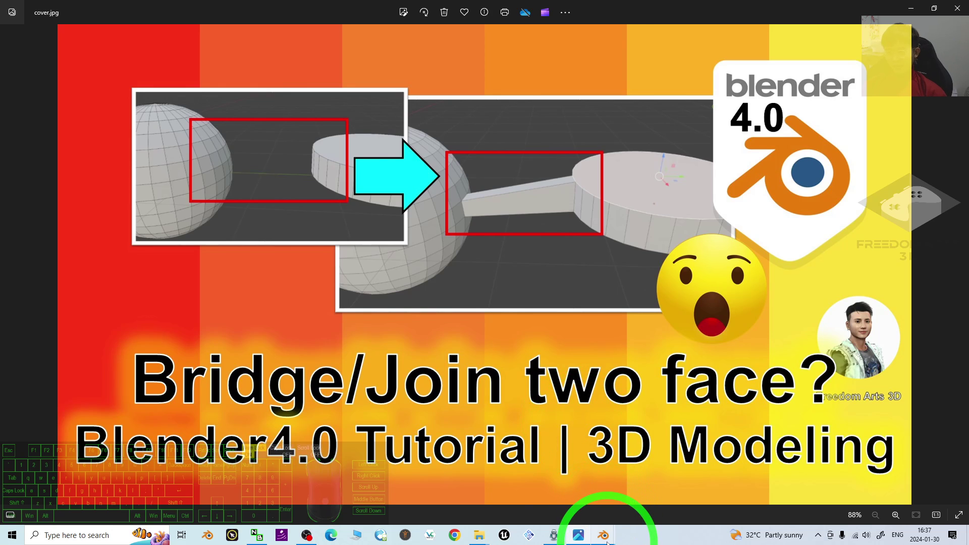
mouse_move(605, 536)
left_click(522, 509)
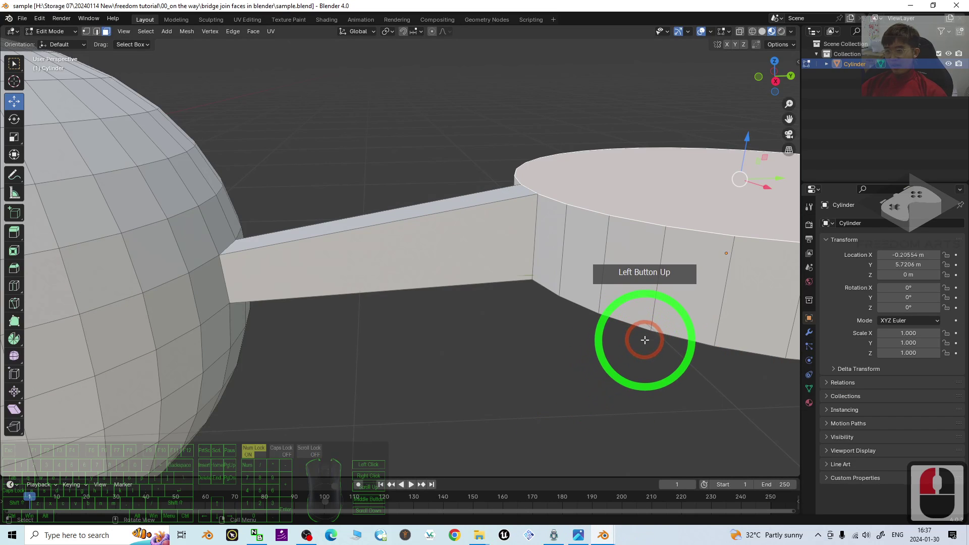
middle_click_drag(644, 340, 620, 350)
left_click(732, 477)
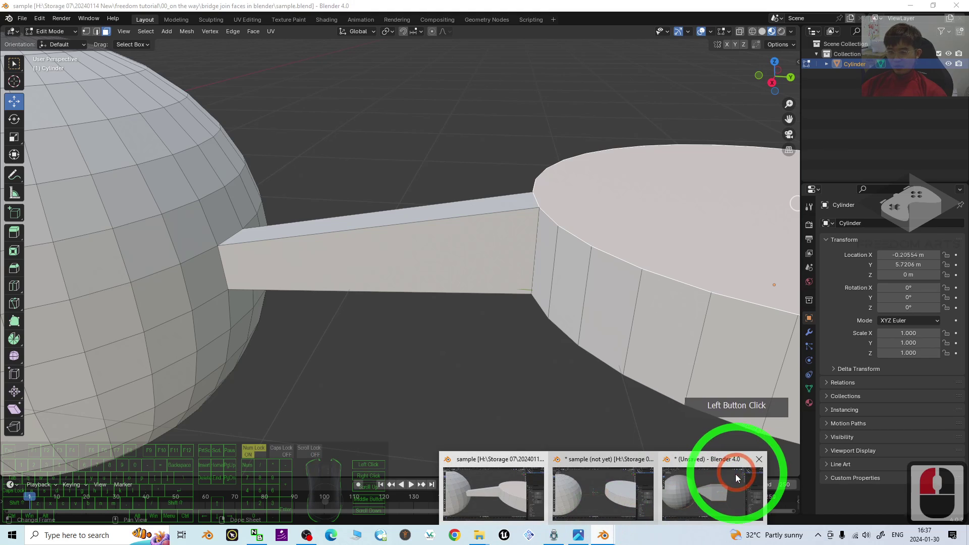
middle_click_drag(602, 309, 649, 332)
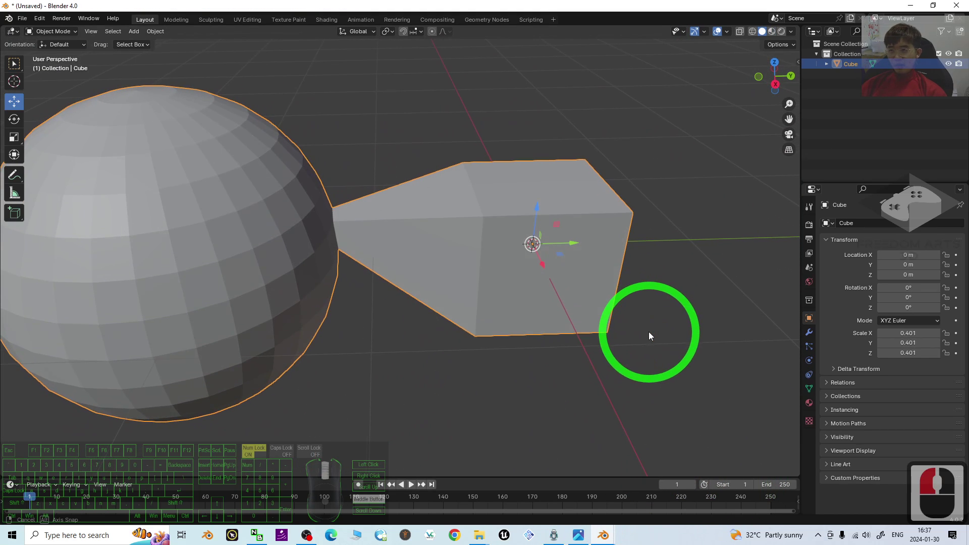
Step: Compare cover.jpg, the sample file's sphere-to-cylinder bridge and the unsaved file's sphere-to-cube bridge, ending back on cover.jpg
left_click(577, 535)
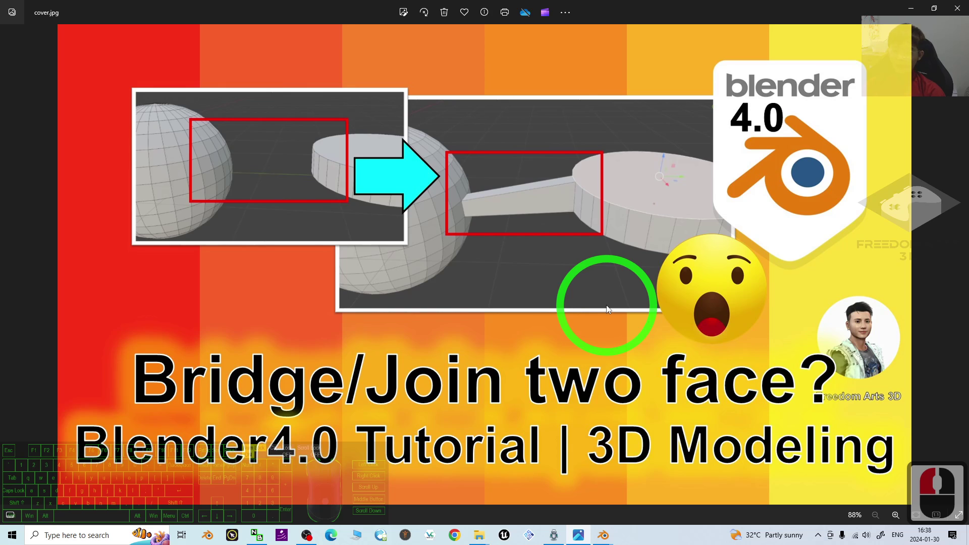
left_click(609, 537)
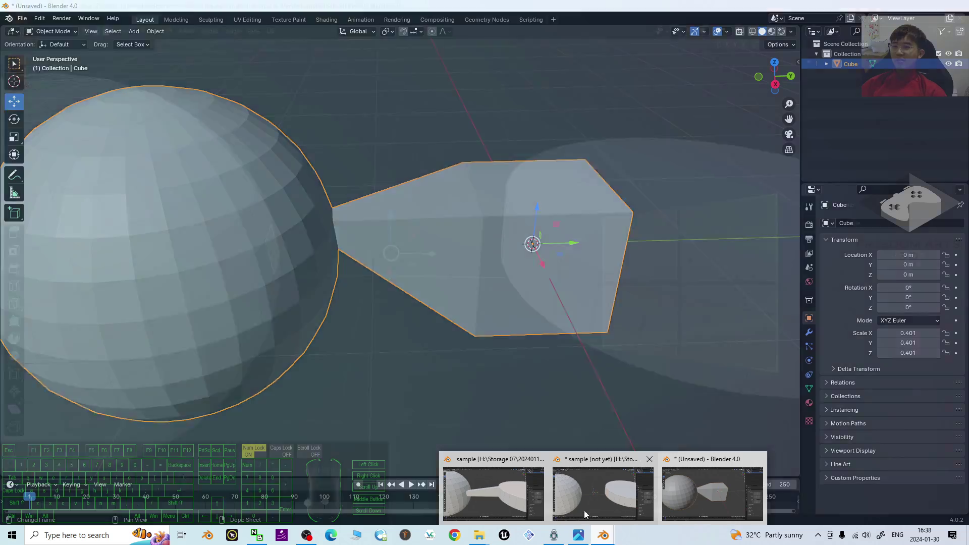
left_click(505, 504)
middle_click_drag(697, 348, 435, 309)
scroll(458, 280, "up", 3)
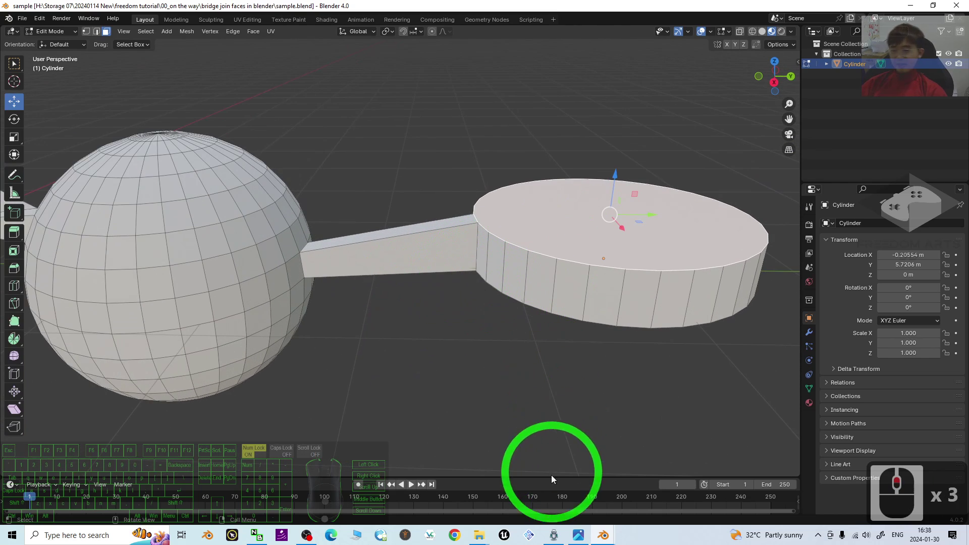
scroll(504, 363, "up", 4)
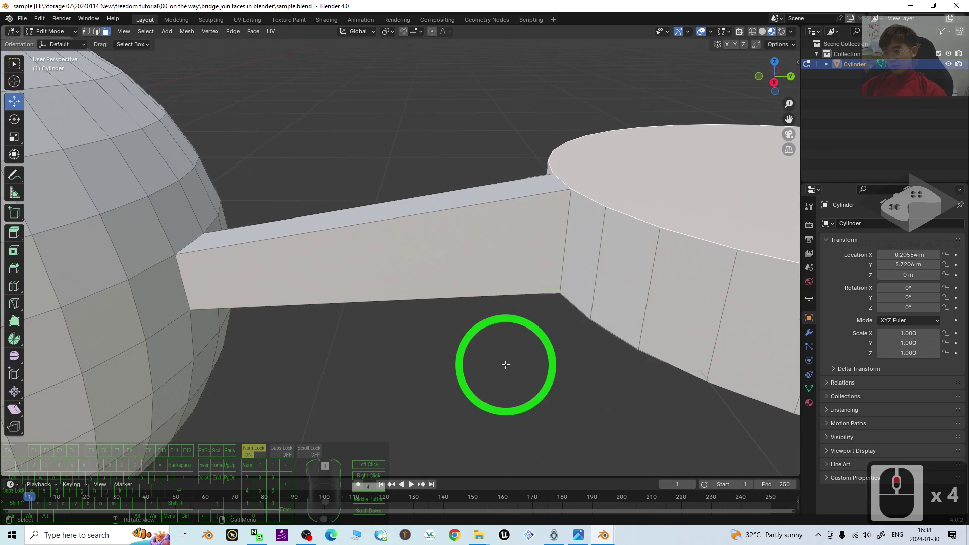
left_click(603, 534)
left_click(707, 491)
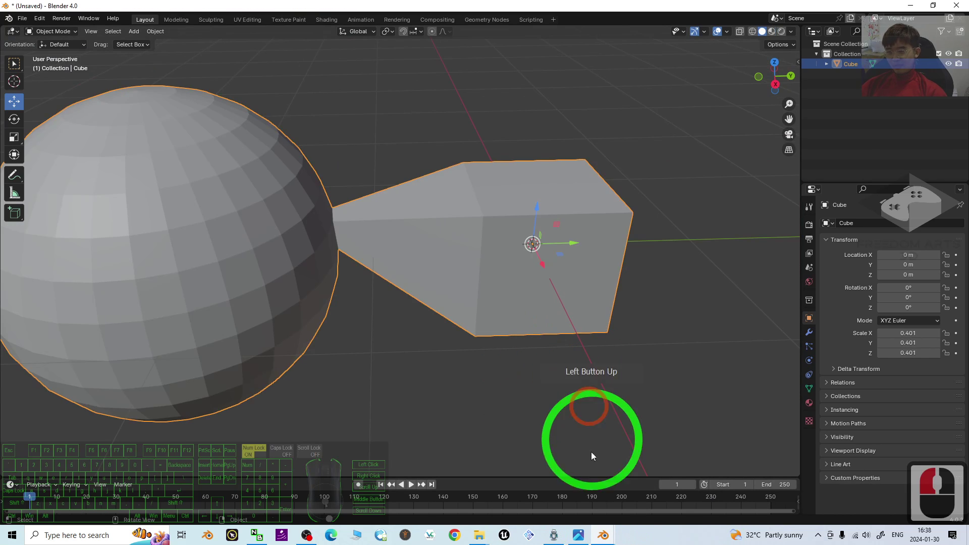
left_click(578, 534)
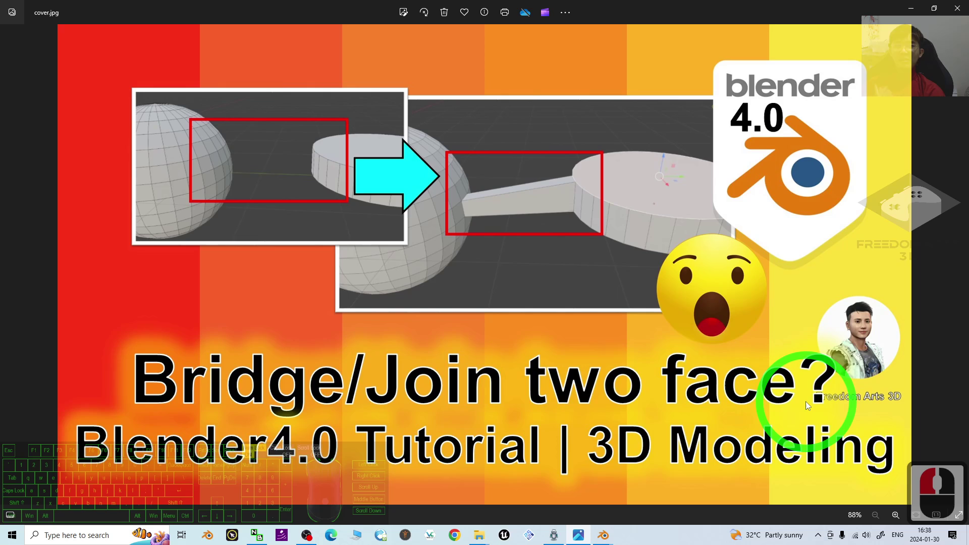